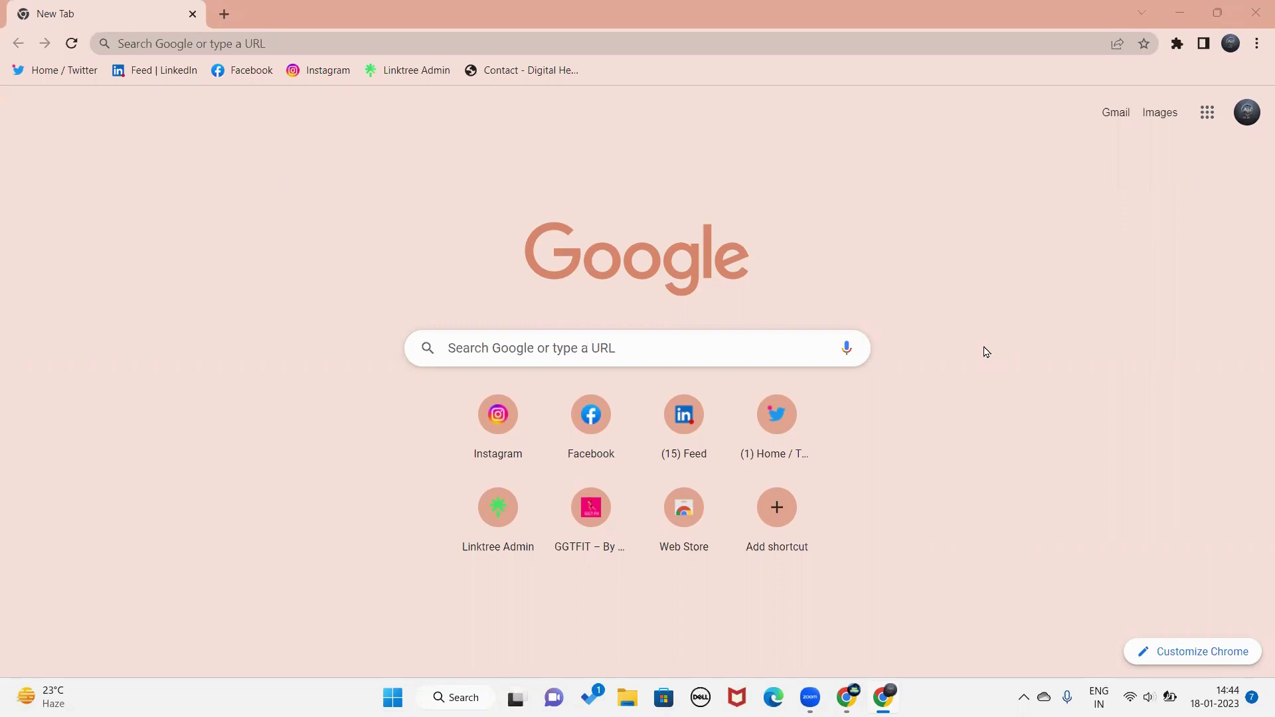
Open profreehost.com and go to the registration page for a new hosting account
{"action": "left_click", "coordinate": [253, 44]}
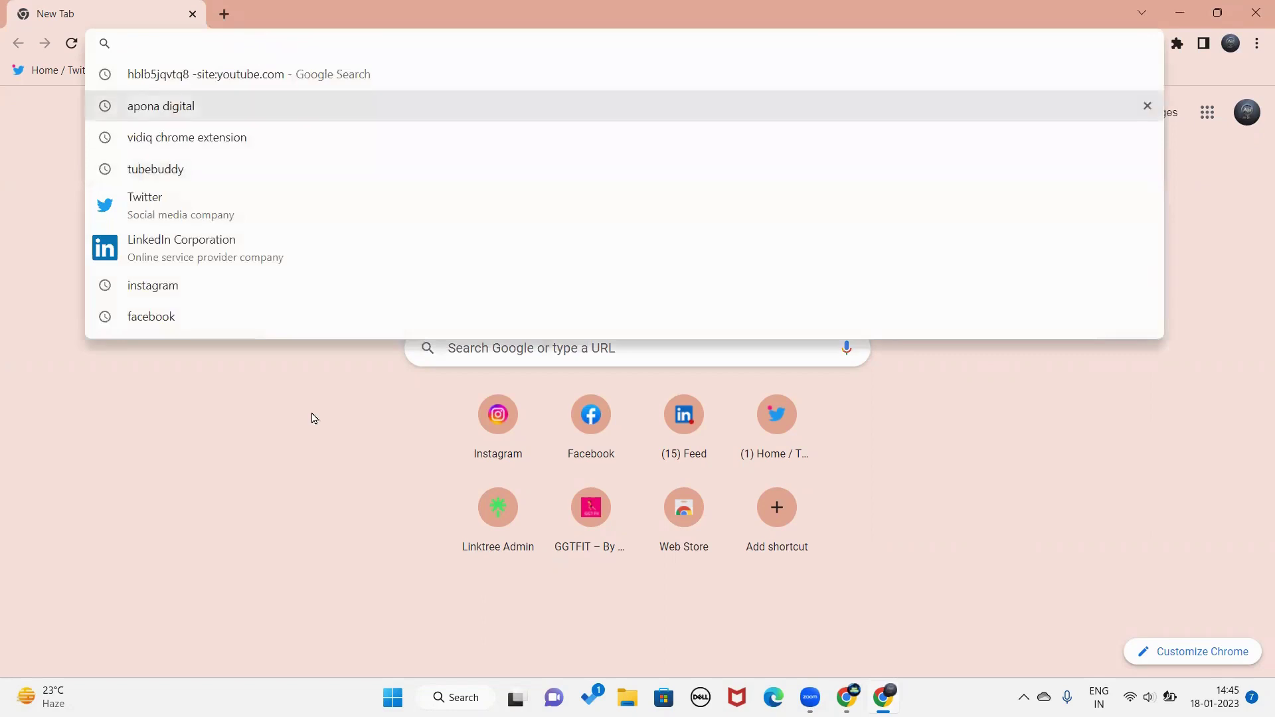
{"action": "type", "text": "p"}
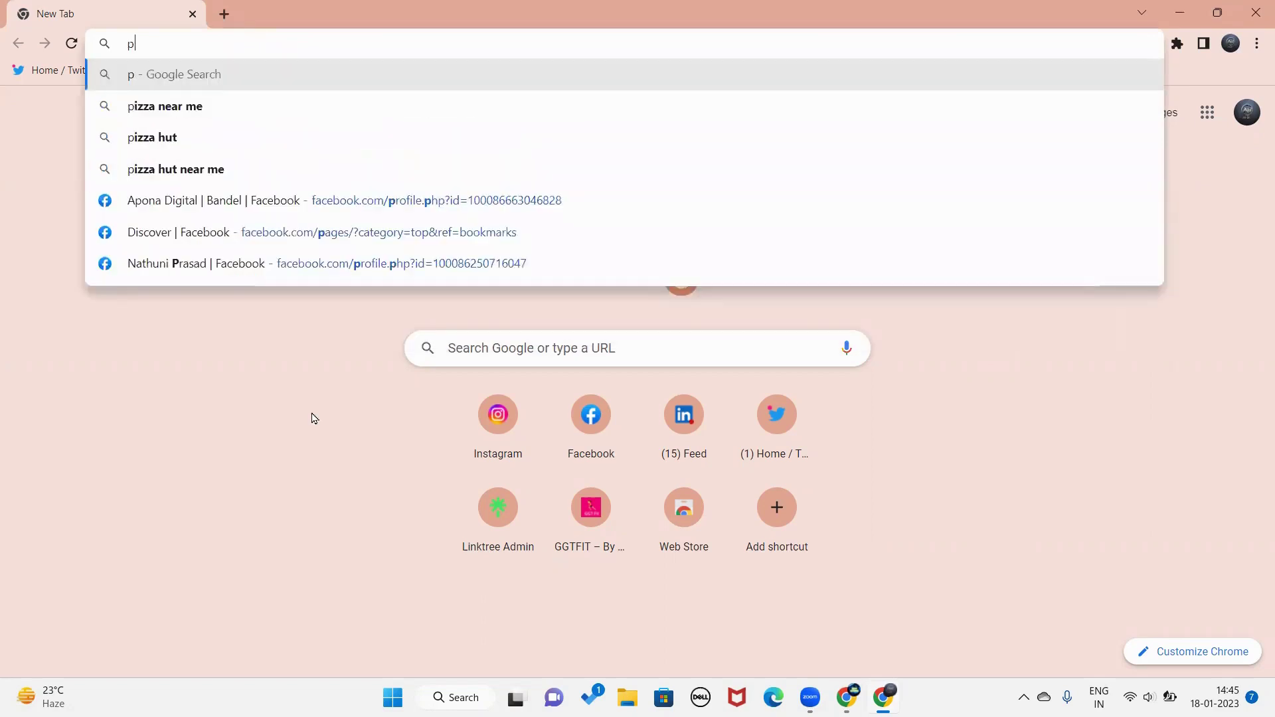
{"action": "type", "text": "rof"}
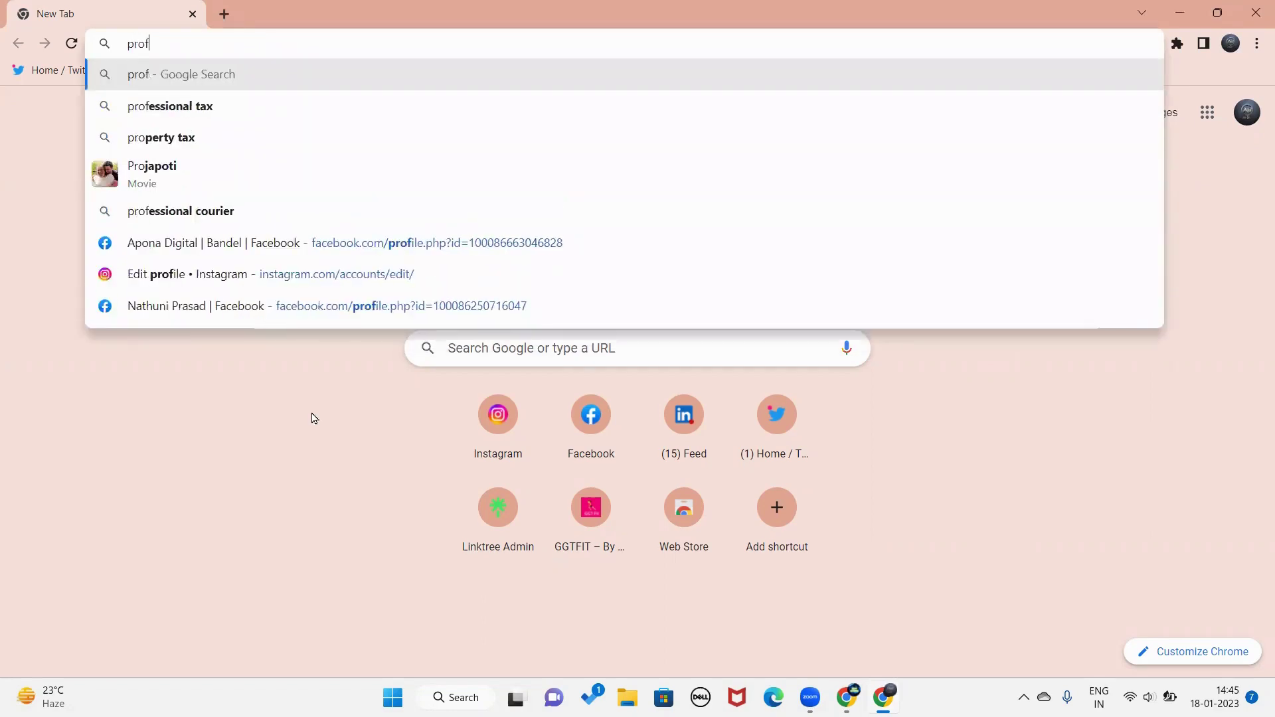
{"action": "type", "text": "reehost.com"}
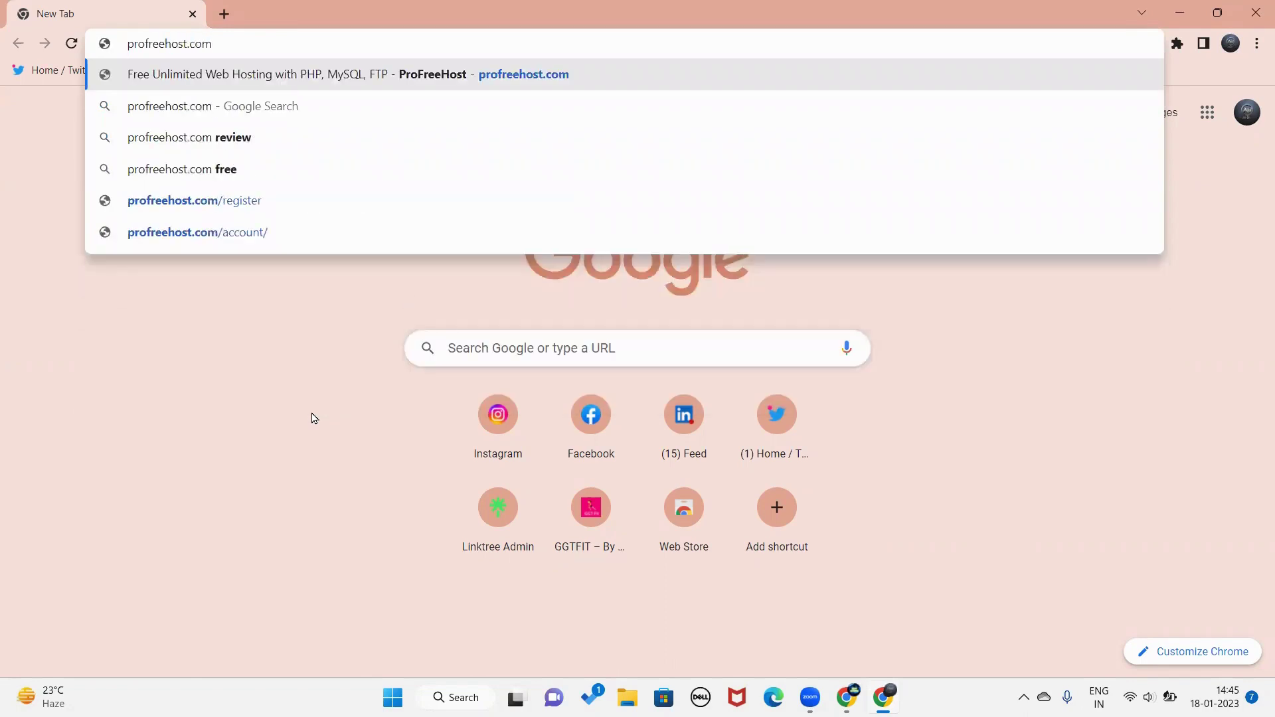
{"action": "key", "text": "Return"}
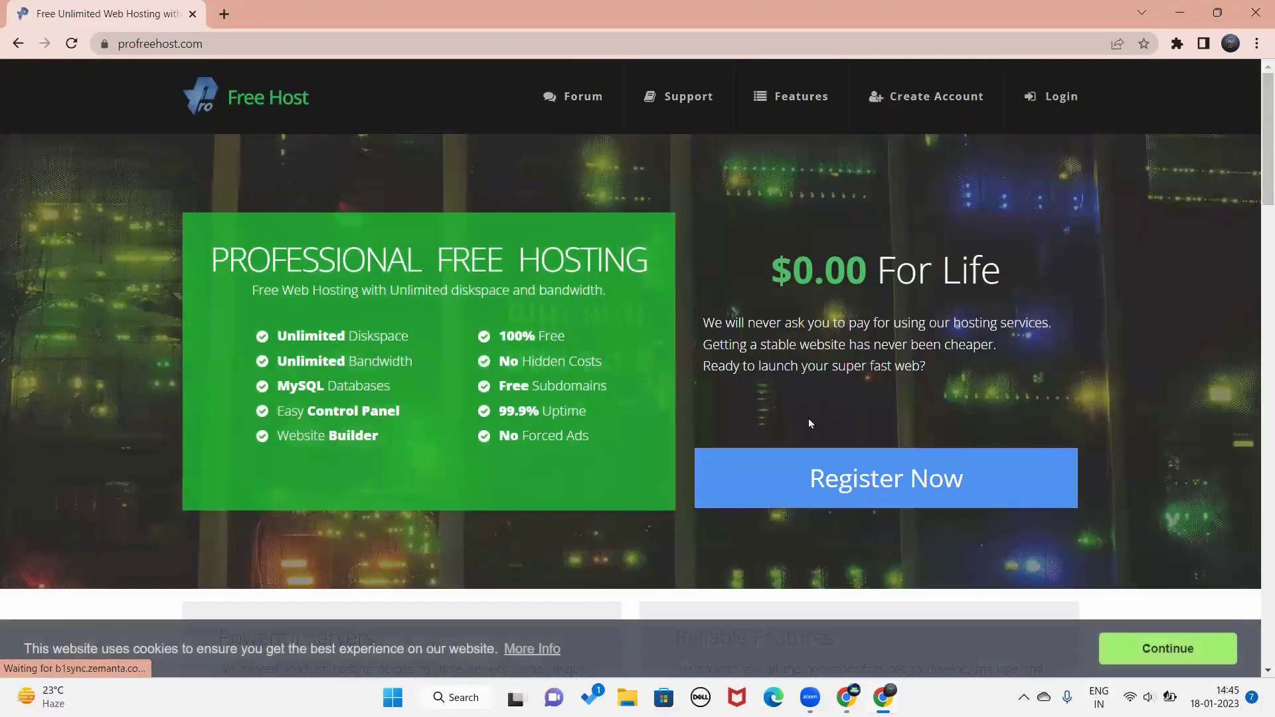
{"action": "left_click", "coordinate": [909, 487]}
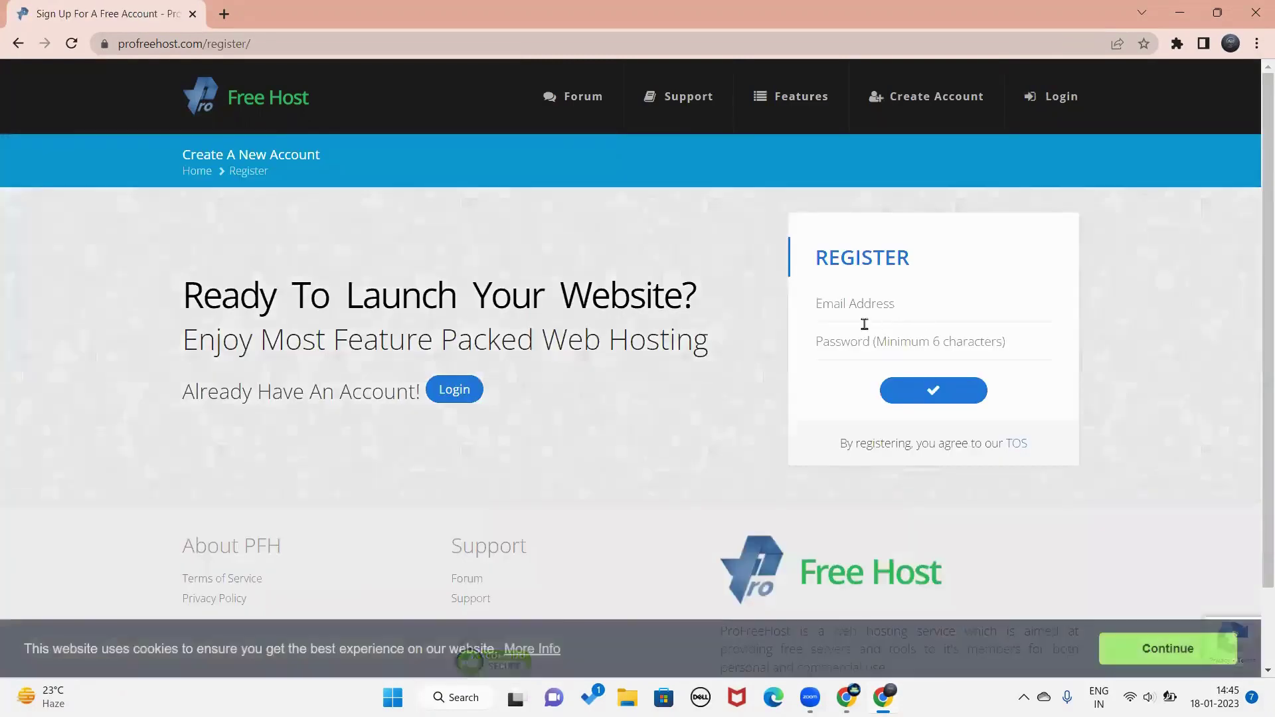
Register the account with the owner's e-mail address and an account password, and save the login in the browser
{"action": "left_click", "coordinate": [863, 324]}
{"action": "left_click", "coordinate": [862, 298]}
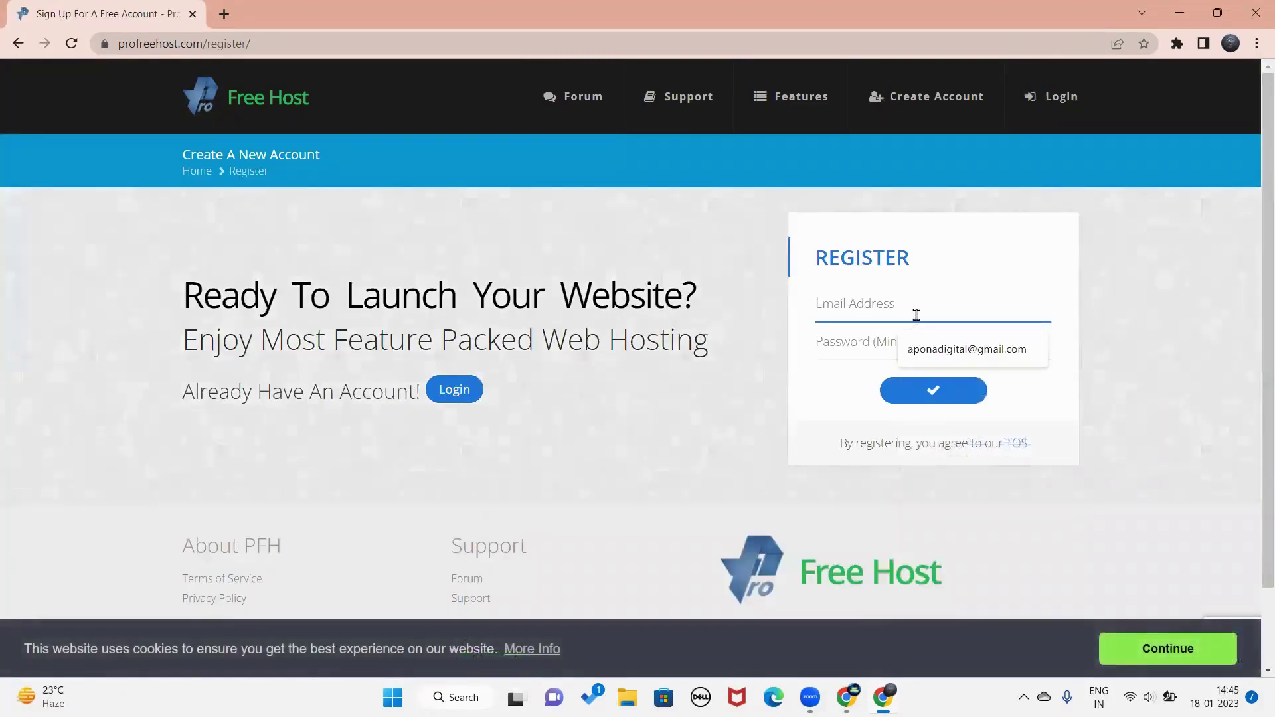
{"action": "left_click", "coordinate": [962, 347]}
{"action": "left_click", "coordinate": [893, 344]}
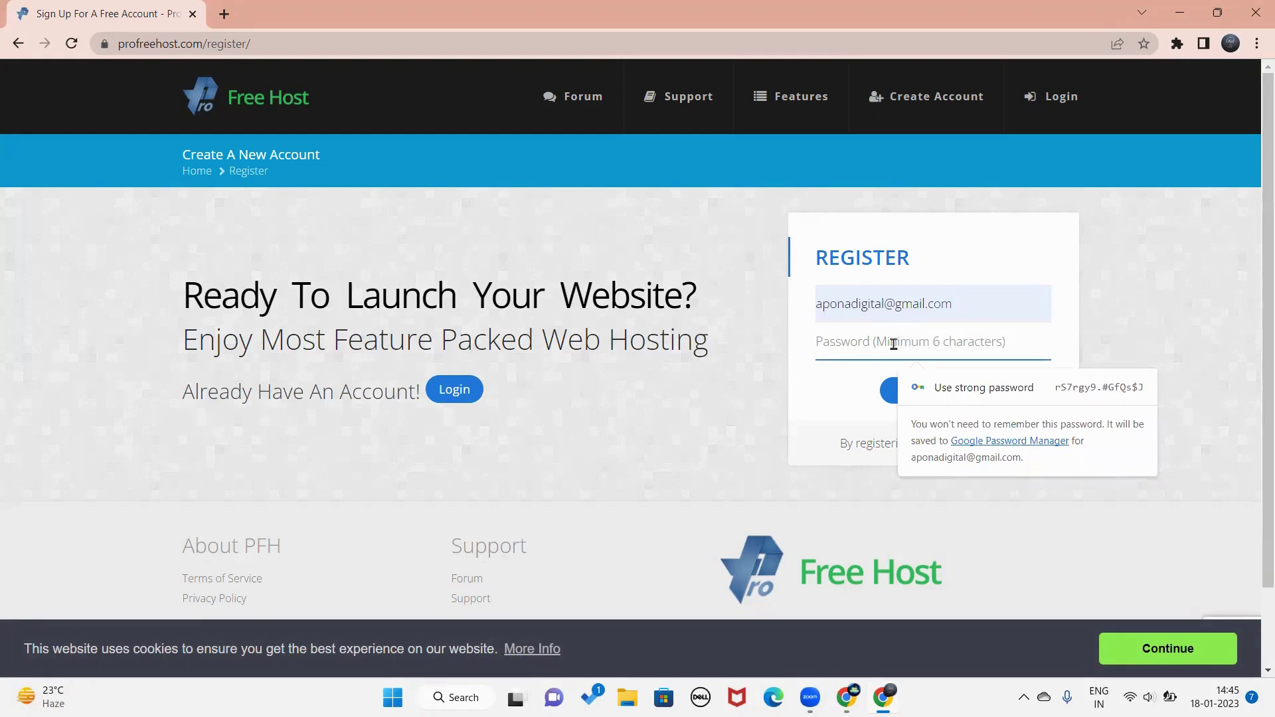
{"action": "key", "text": "ctrl+v"}
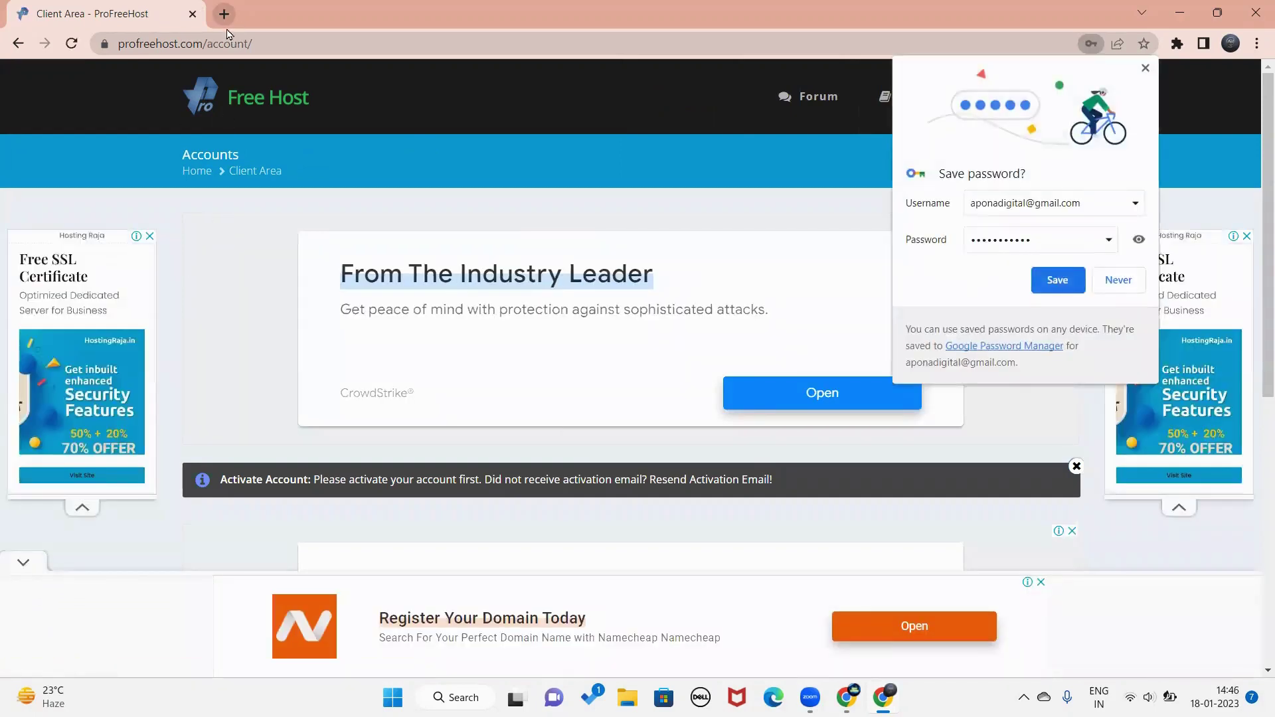
{"action": "left_click", "coordinate": [1045, 286]}
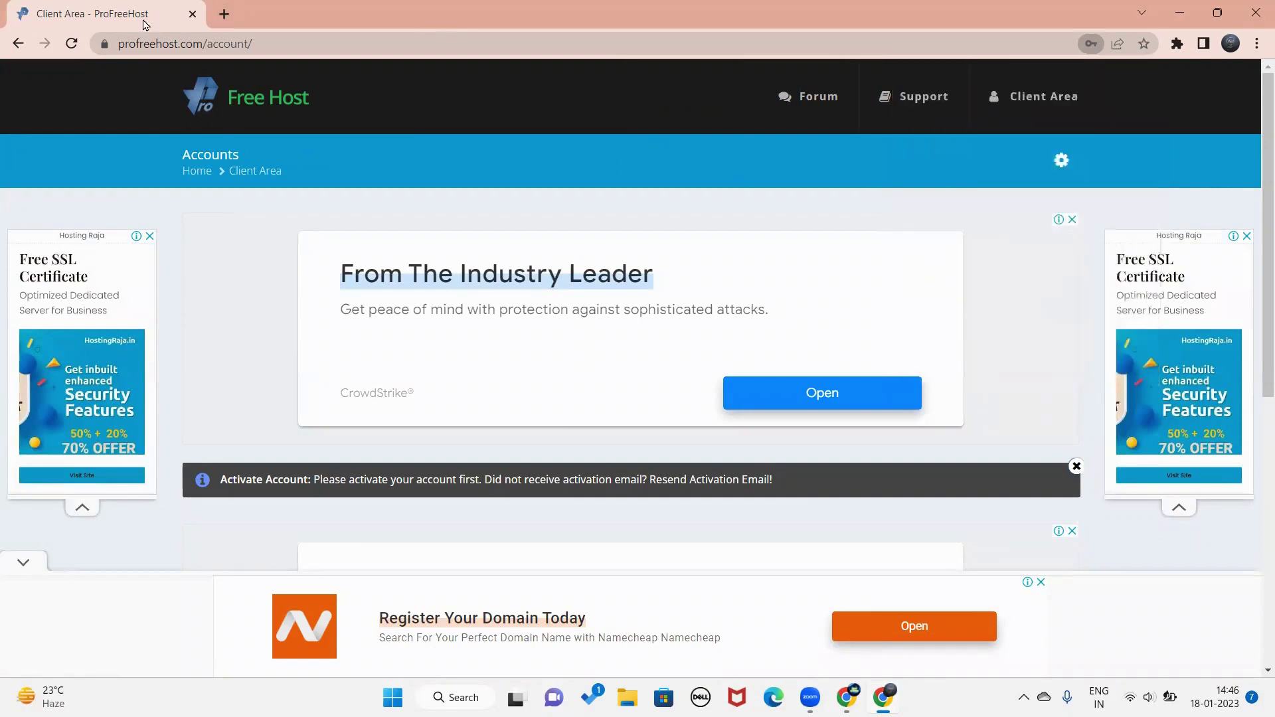
Open Gmail in a new tab and activate the hosting account from ProFreeHost's Account Activation e-mail
{"action": "left_click", "coordinate": [224, 14]}
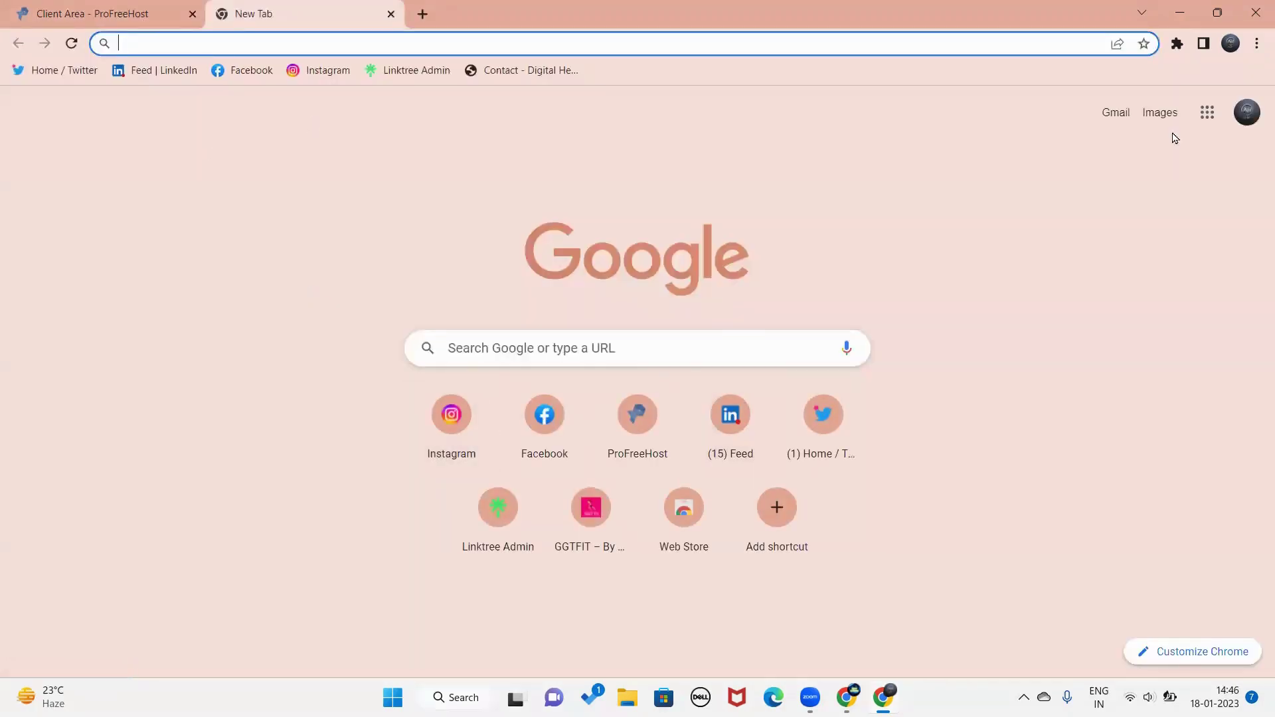
{"action": "left_click", "coordinate": [1210, 114]}
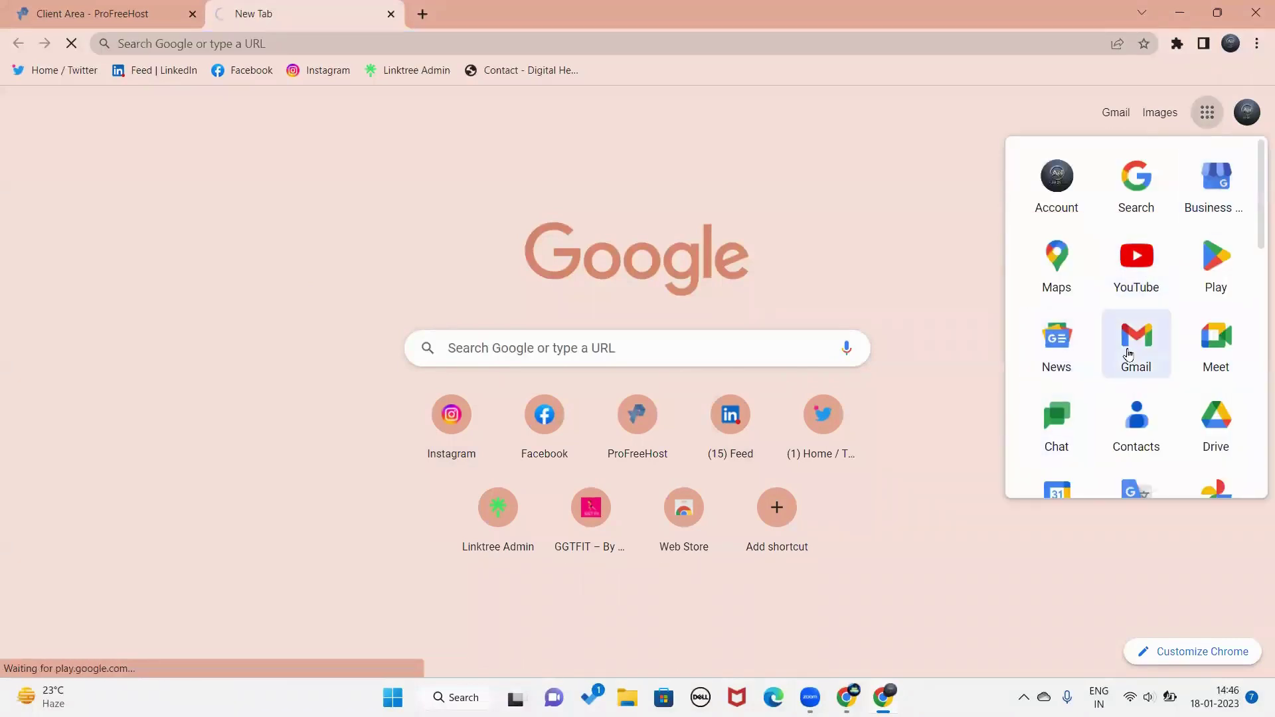
{"action": "left_click", "coordinate": [1128, 354]}
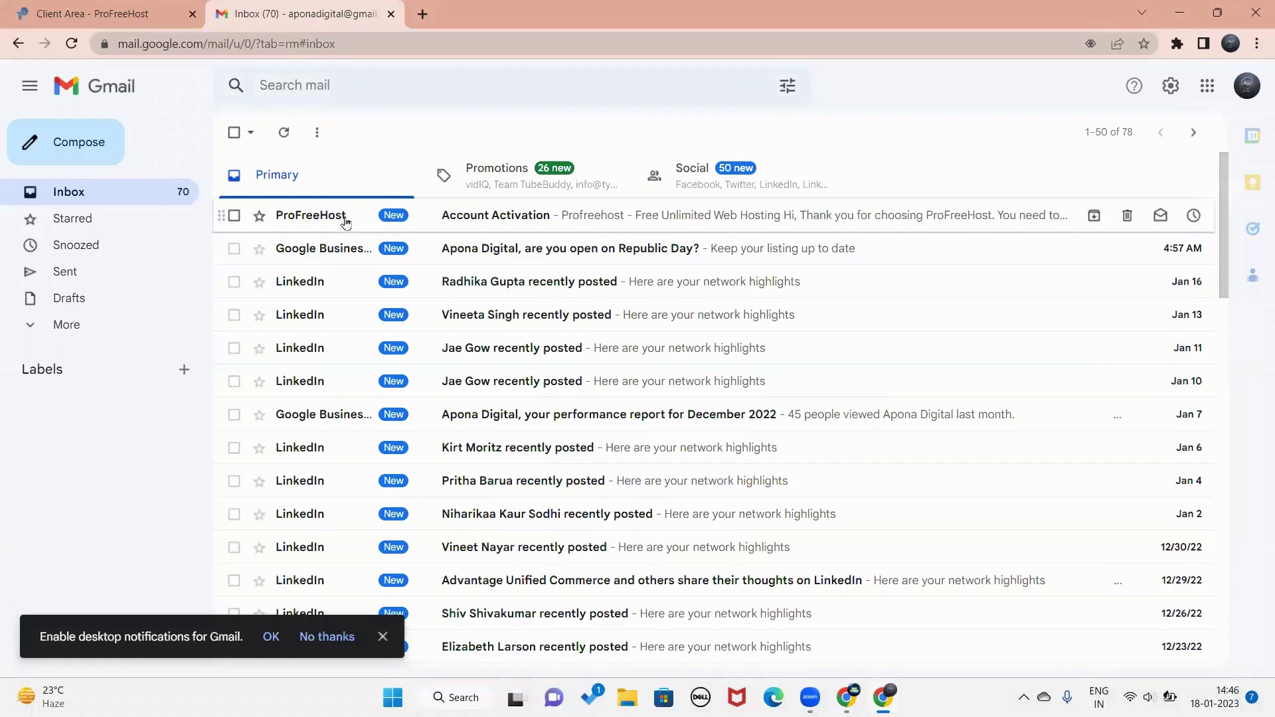
{"action": "left_click", "coordinate": [478, 226]}
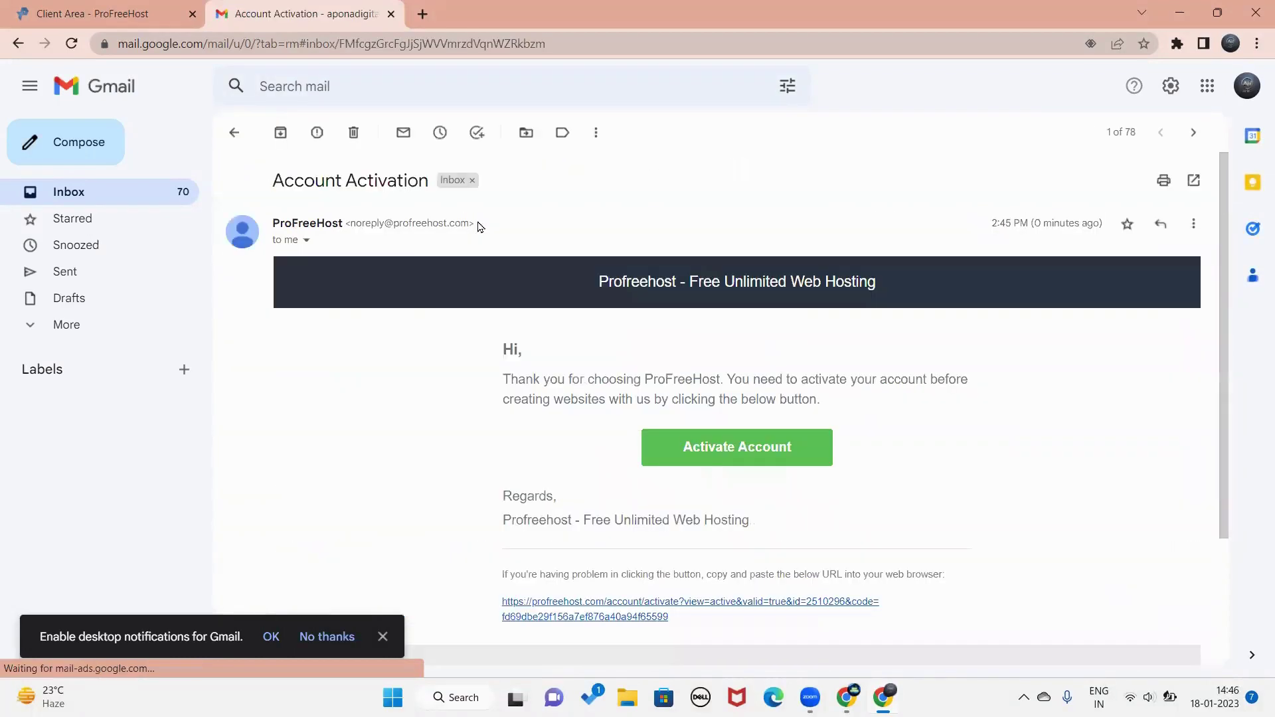
{"action": "left_click", "coordinate": [748, 457]}
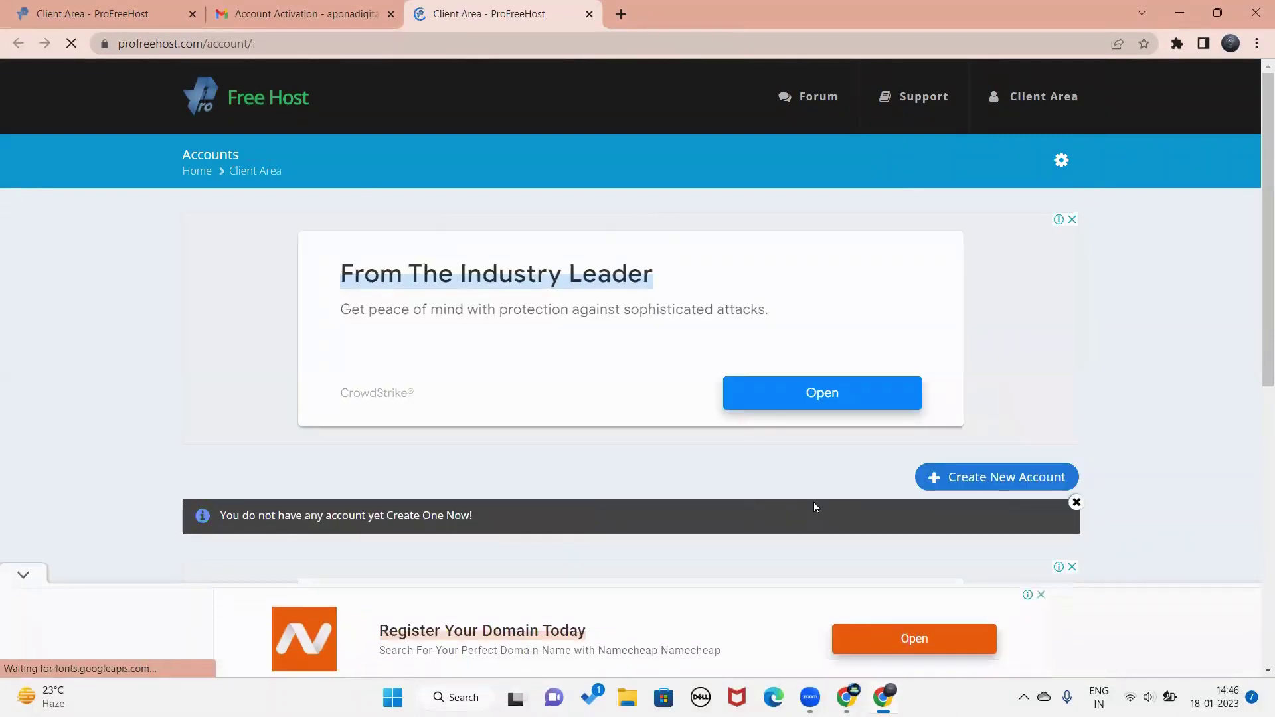
Start creating a new hosting account from the client area and dismiss the advertisement
{"action": "scroll", "coordinate": [814, 502], "scroll_direction": "down", "scroll_amount": 2}
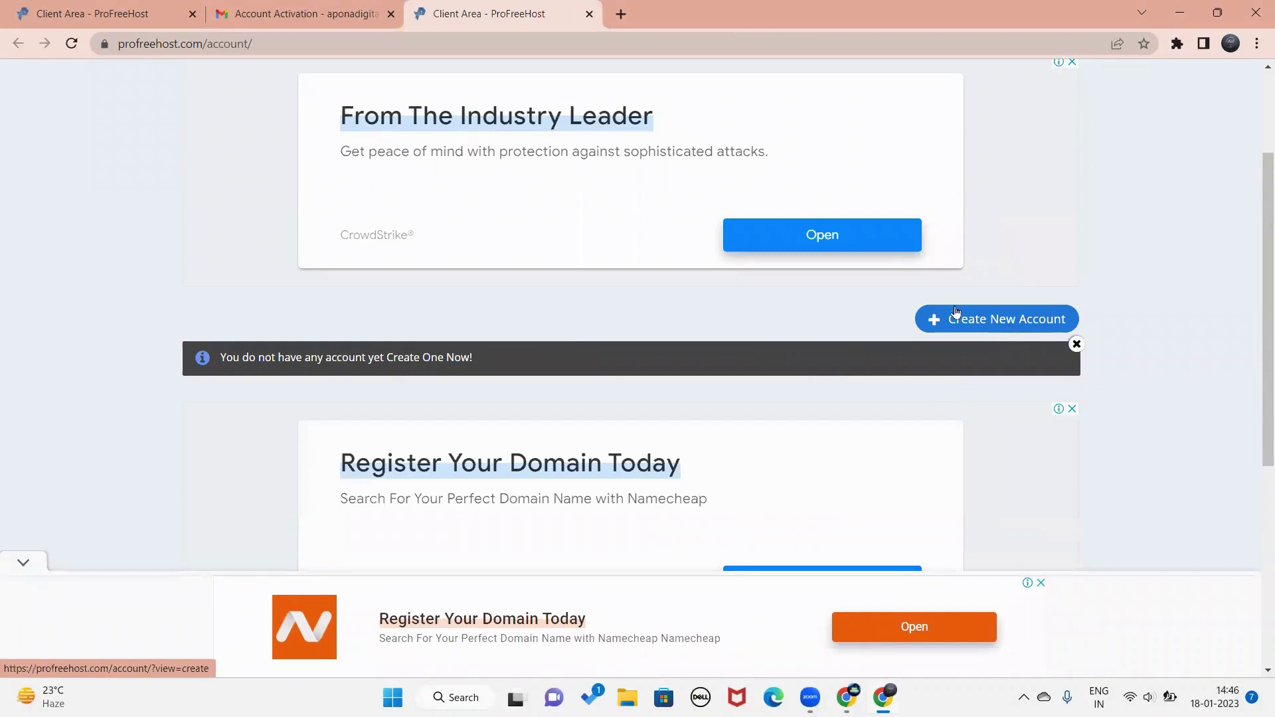
{"action": "left_click", "coordinate": [1014, 323]}
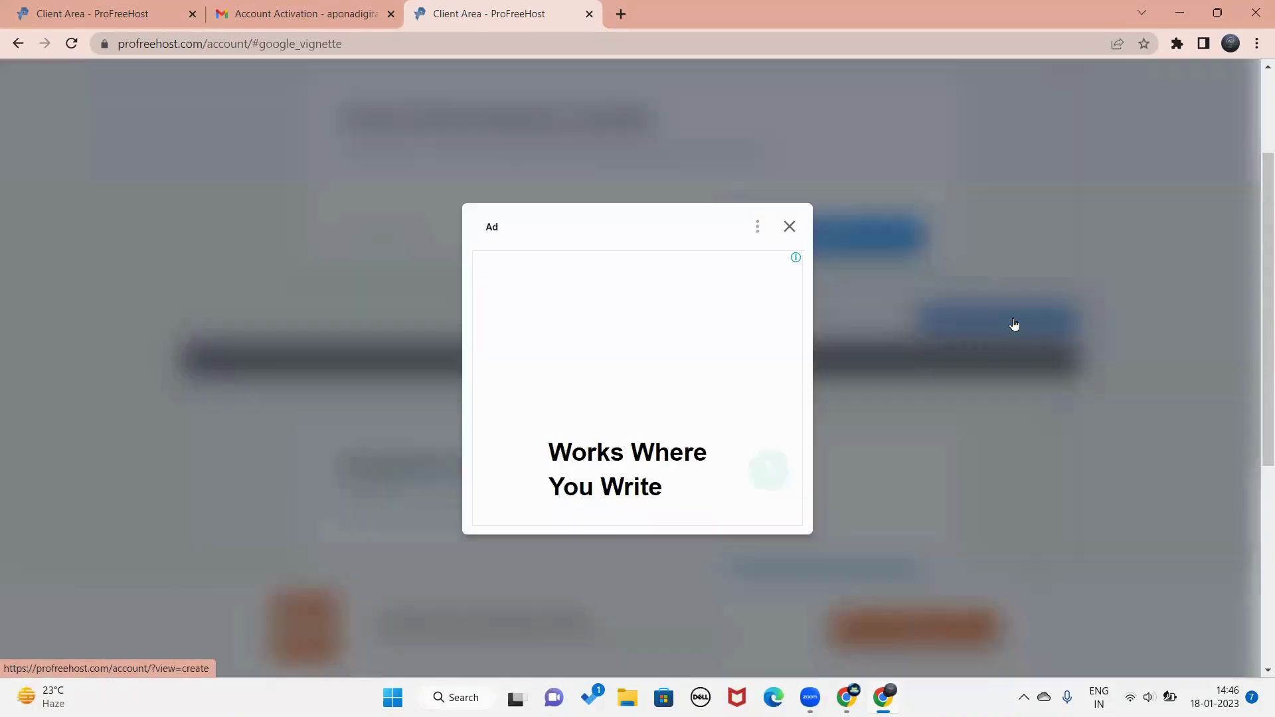
{"action": "left_click", "coordinate": [789, 228]}
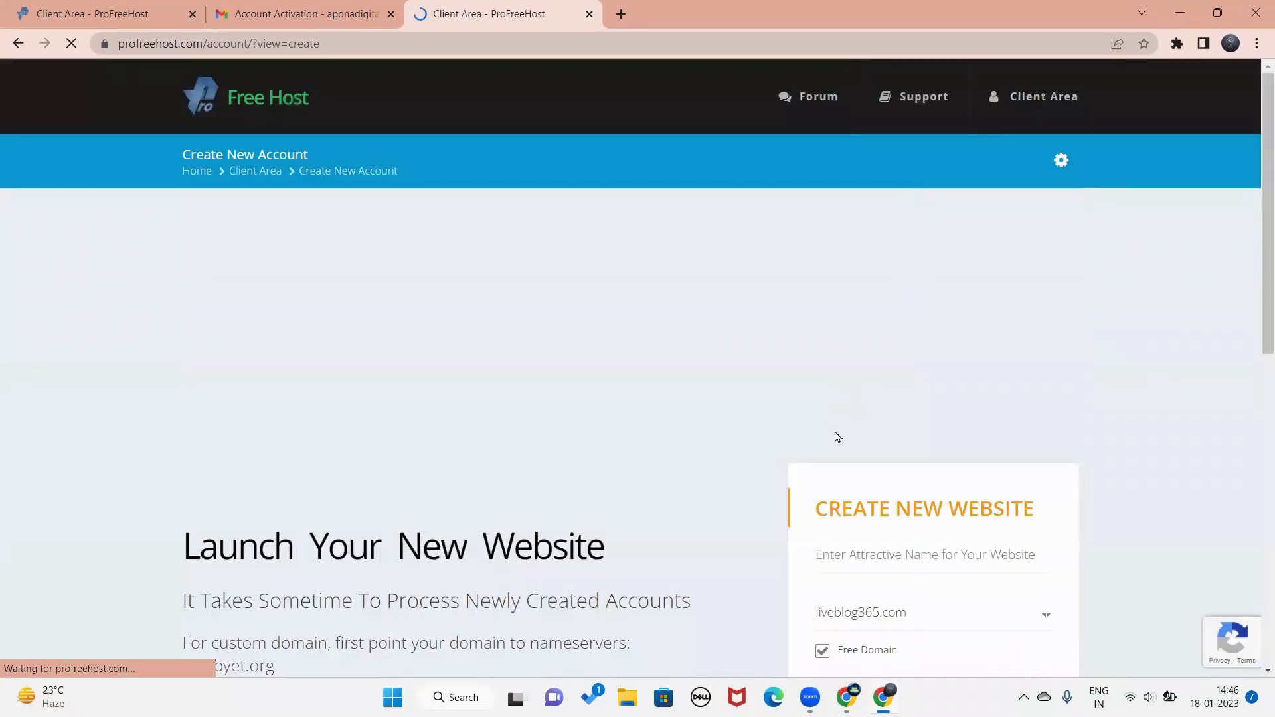
Create a new website named thedigital on the free ezyro.com domain
{"action": "scroll", "coordinate": [835, 437], "scroll_direction": "down", "scroll_amount": 5}
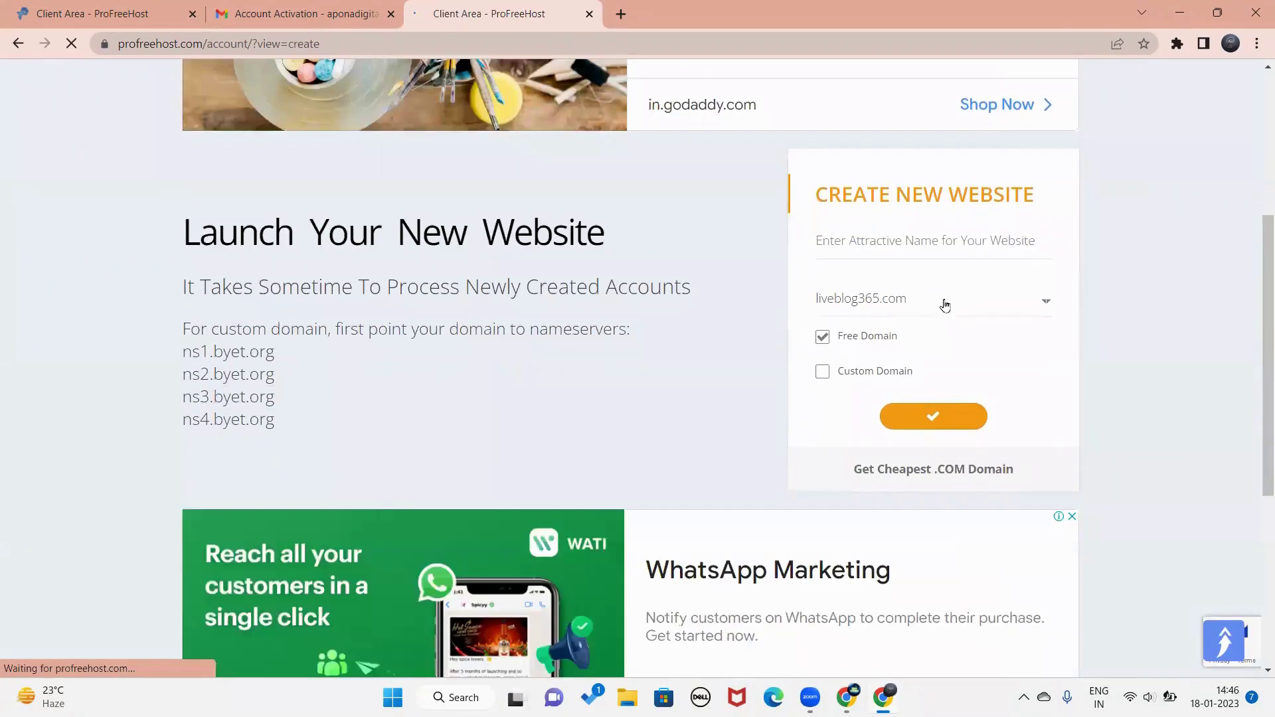
{"action": "left_click", "coordinate": [942, 302]}
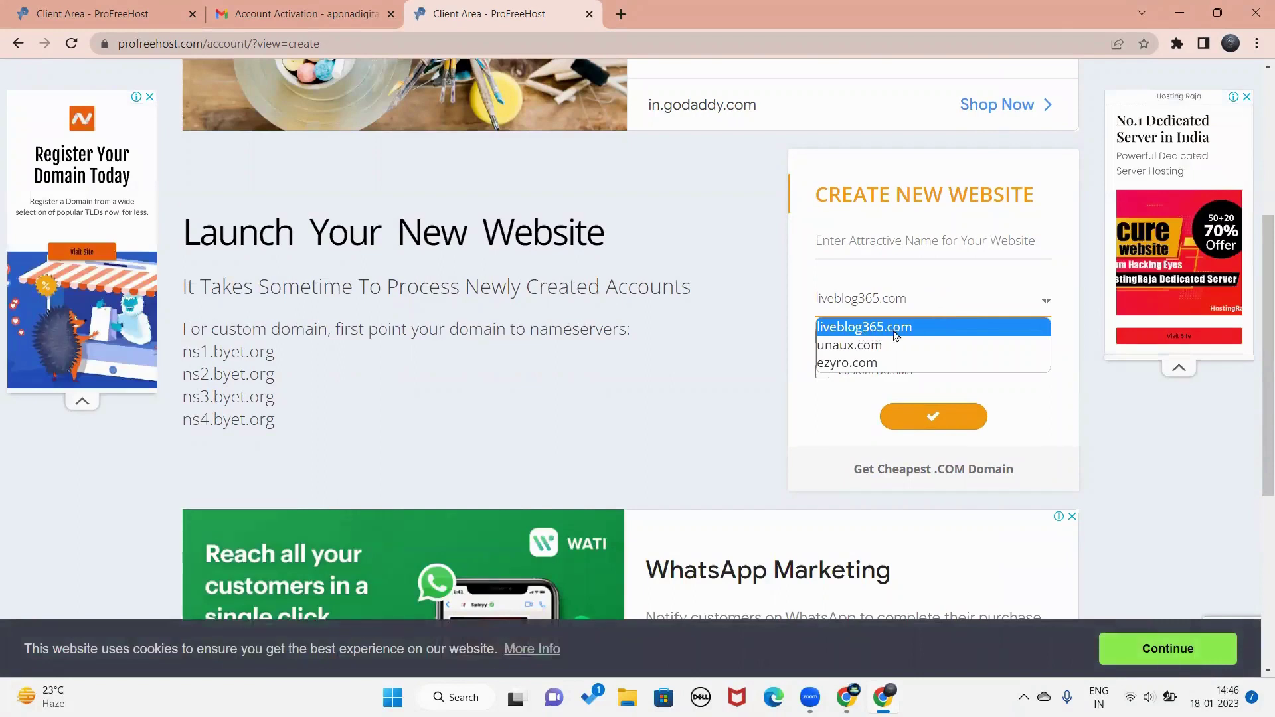
{"action": "left_click", "coordinate": [871, 365]}
{"action": "left_click", "coordinate": [886, 239]}
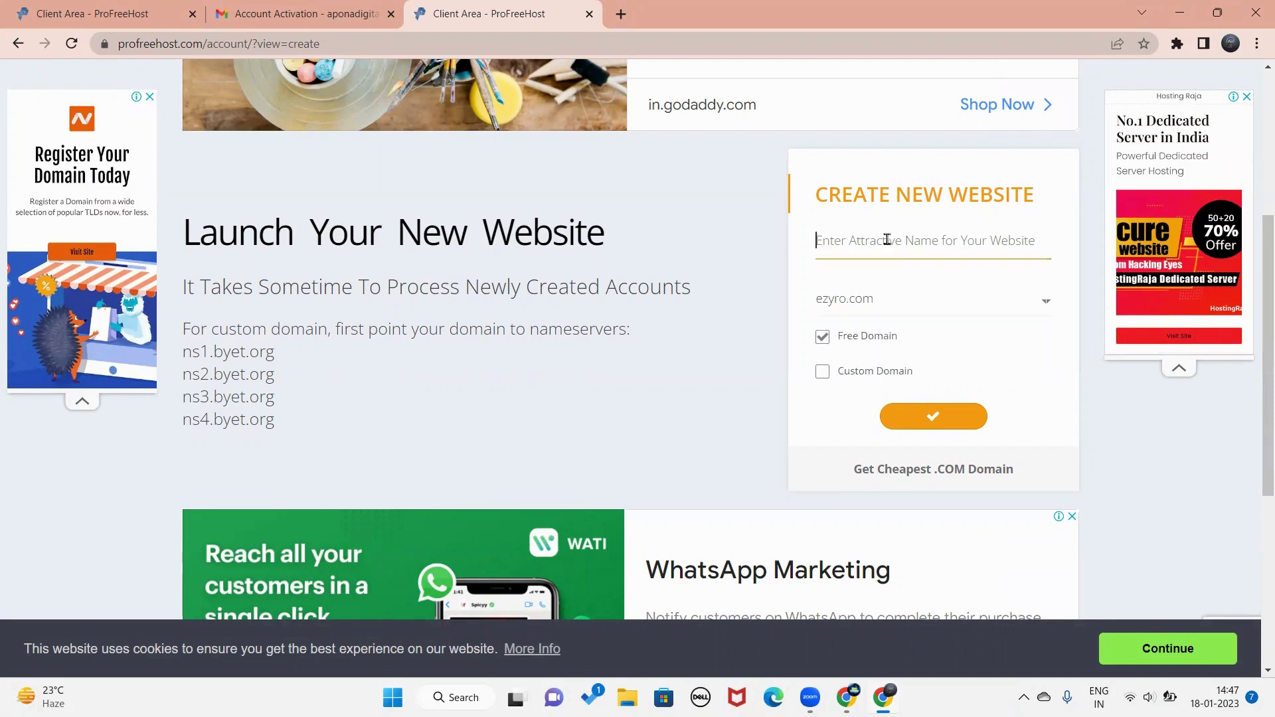
{"action": "type", "text": "t"}
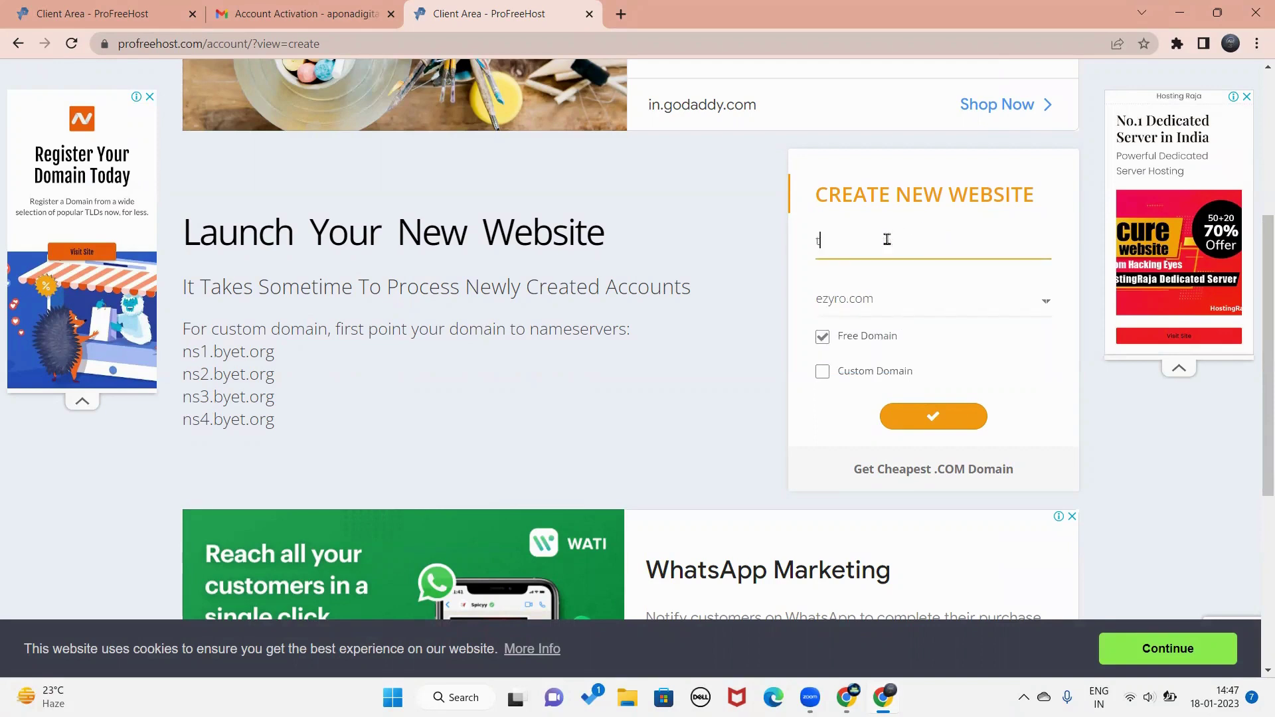
{"action": "type", "text": "he"}
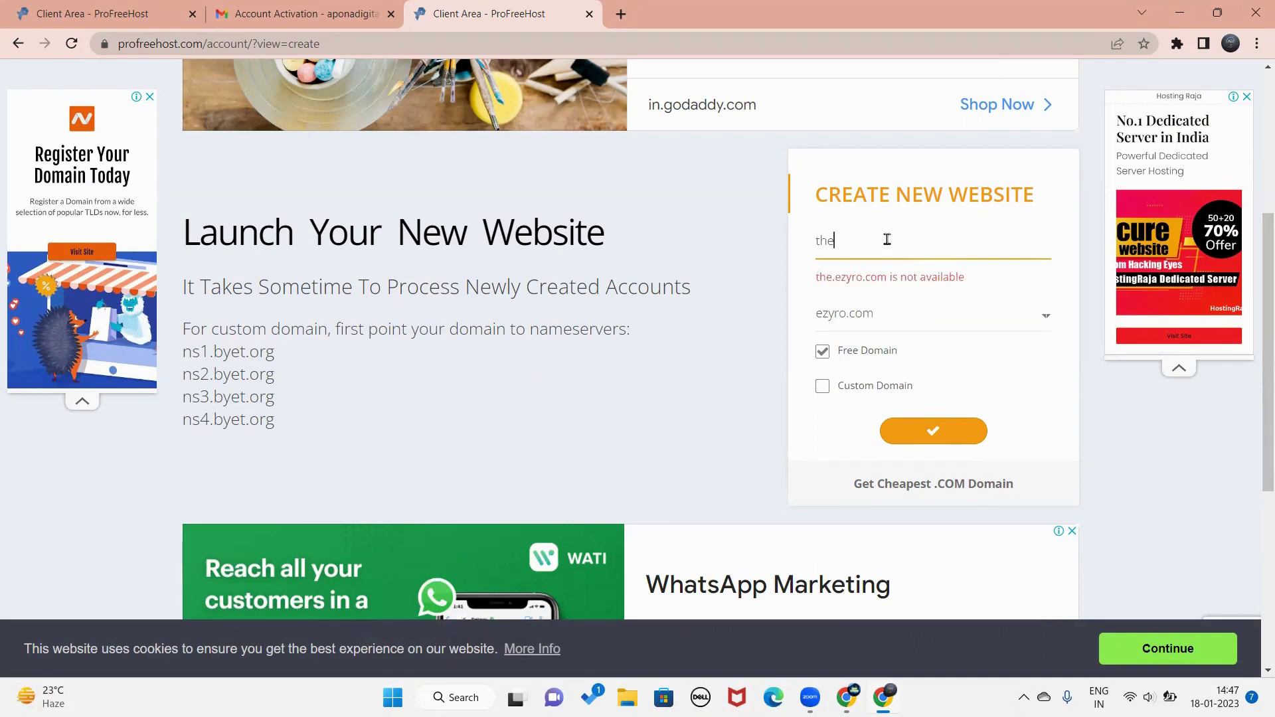
{"action": "type", "text": "digita"}
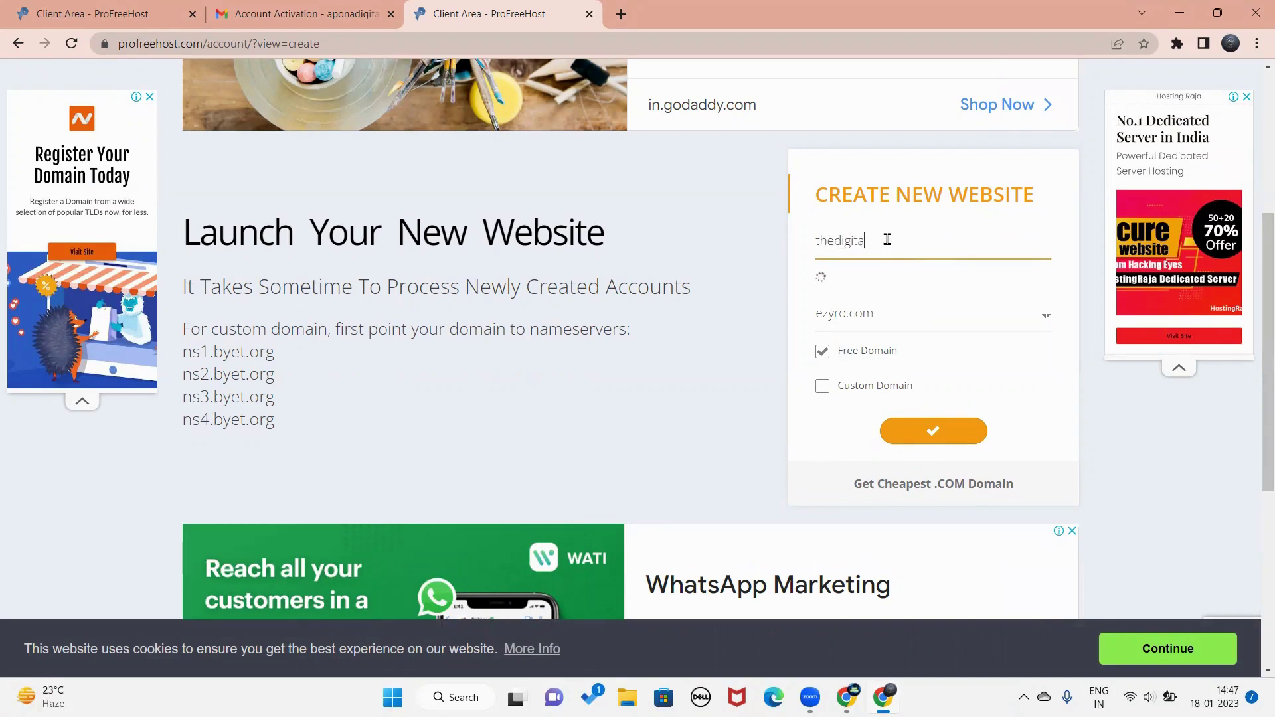
{"action": "type", "text": "l"}
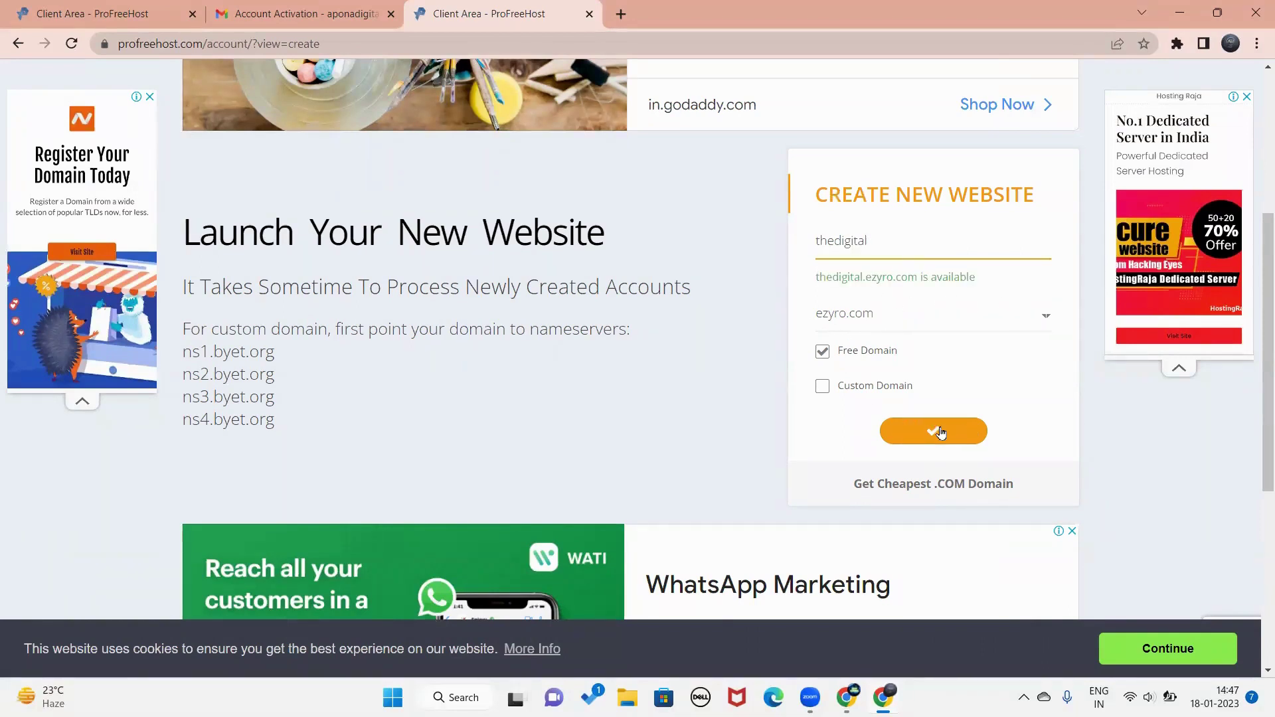
{"action": "left_click", "coordinate": [940, 433]}
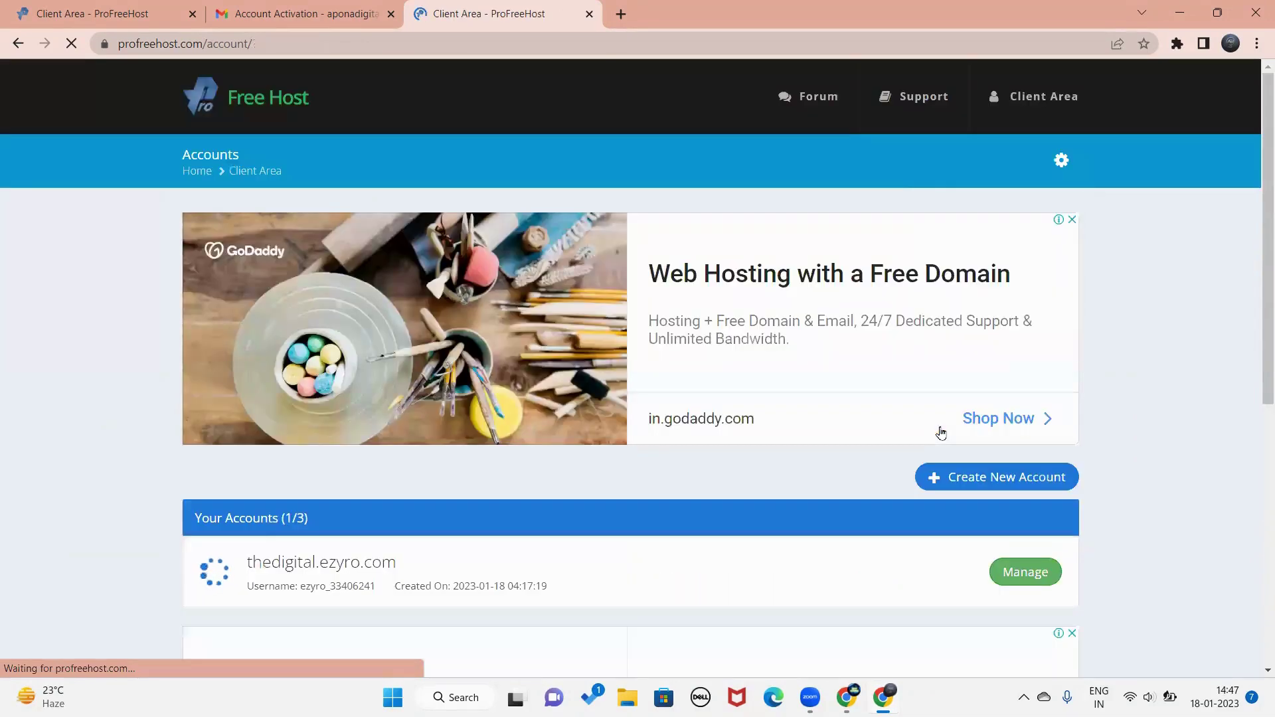
Open the management page of thedigital.ezyro.com and launch its control panel
{"action": "scroll", "coordinate": [940, 433], "scroll_direction": "down", "scroll_amount": 2}
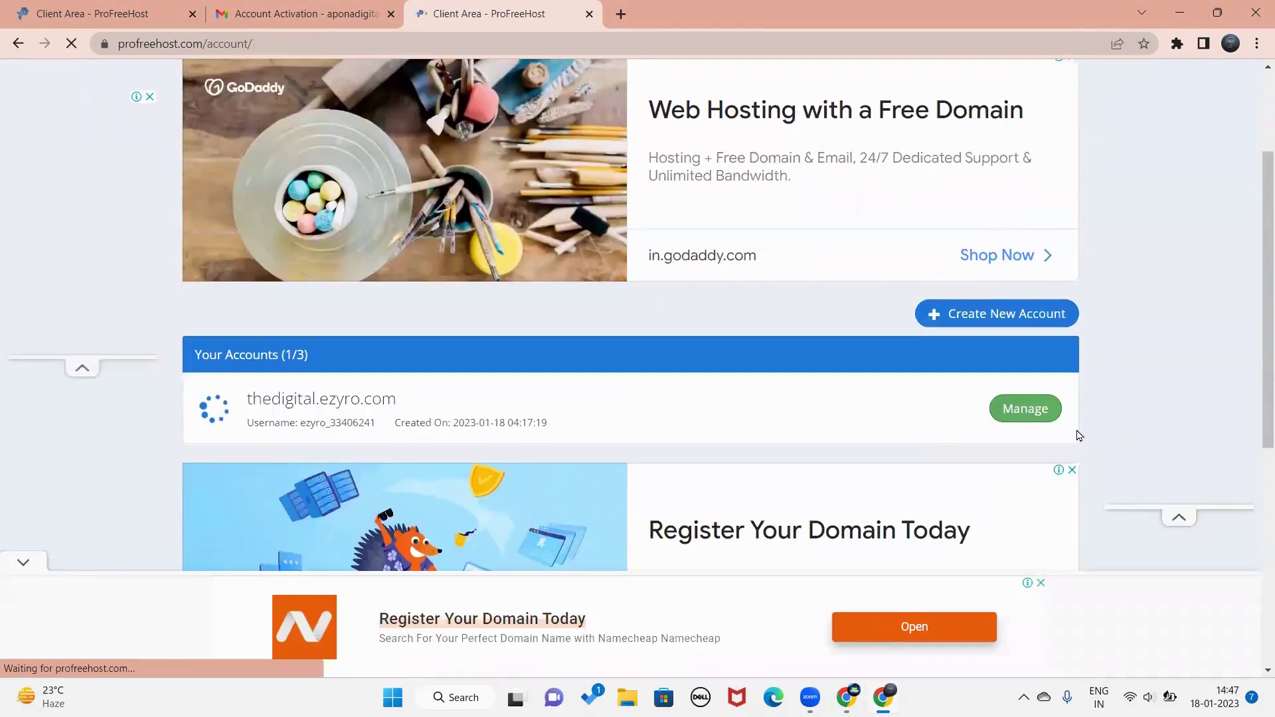
{"action": "left_click", "coordinate": [1016, 414]}
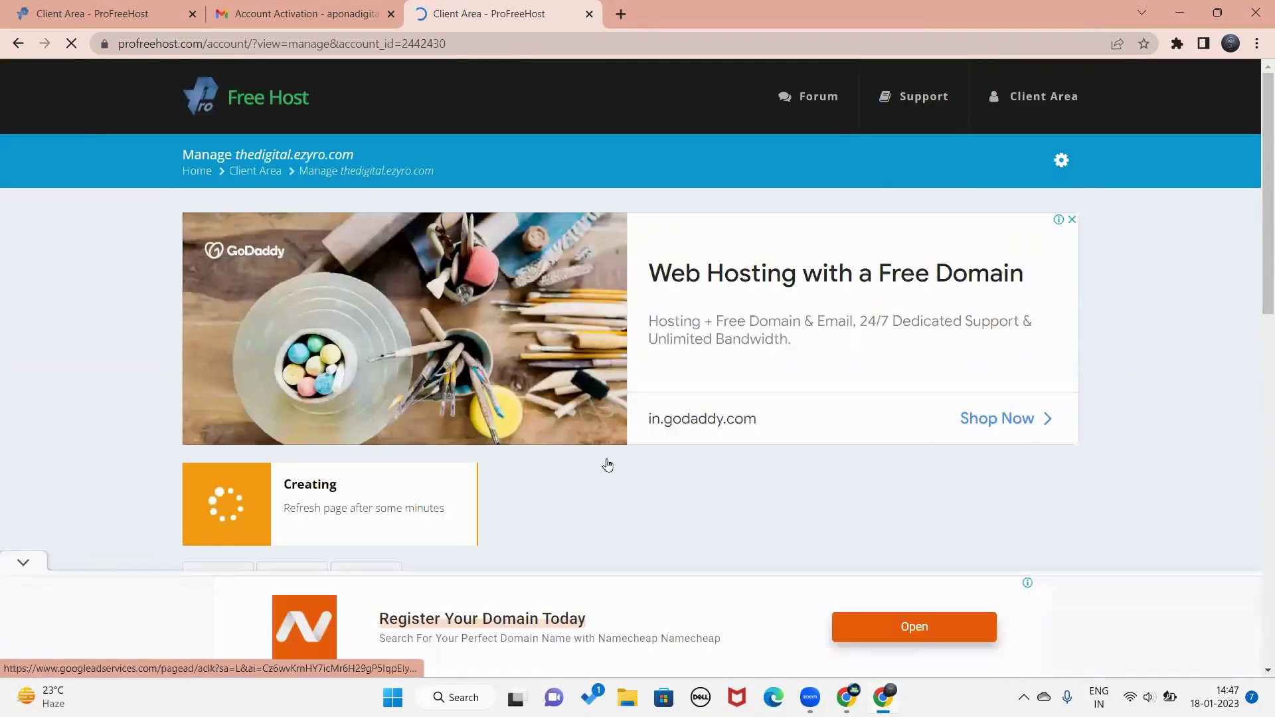
{"action": "scroll", "coordinate": [369, 521], "scroll_direction": "down", "scroll_amount": 3}
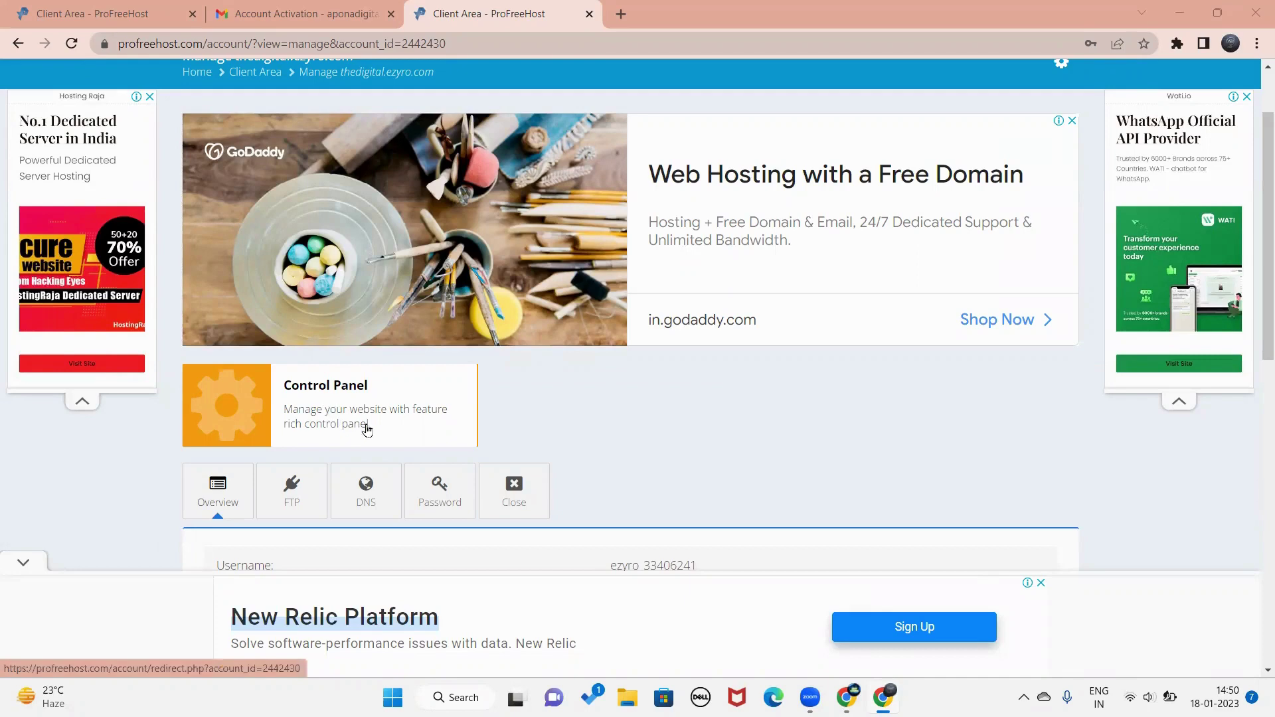
{"action": "left_click", "coordinate": [233, 420]}
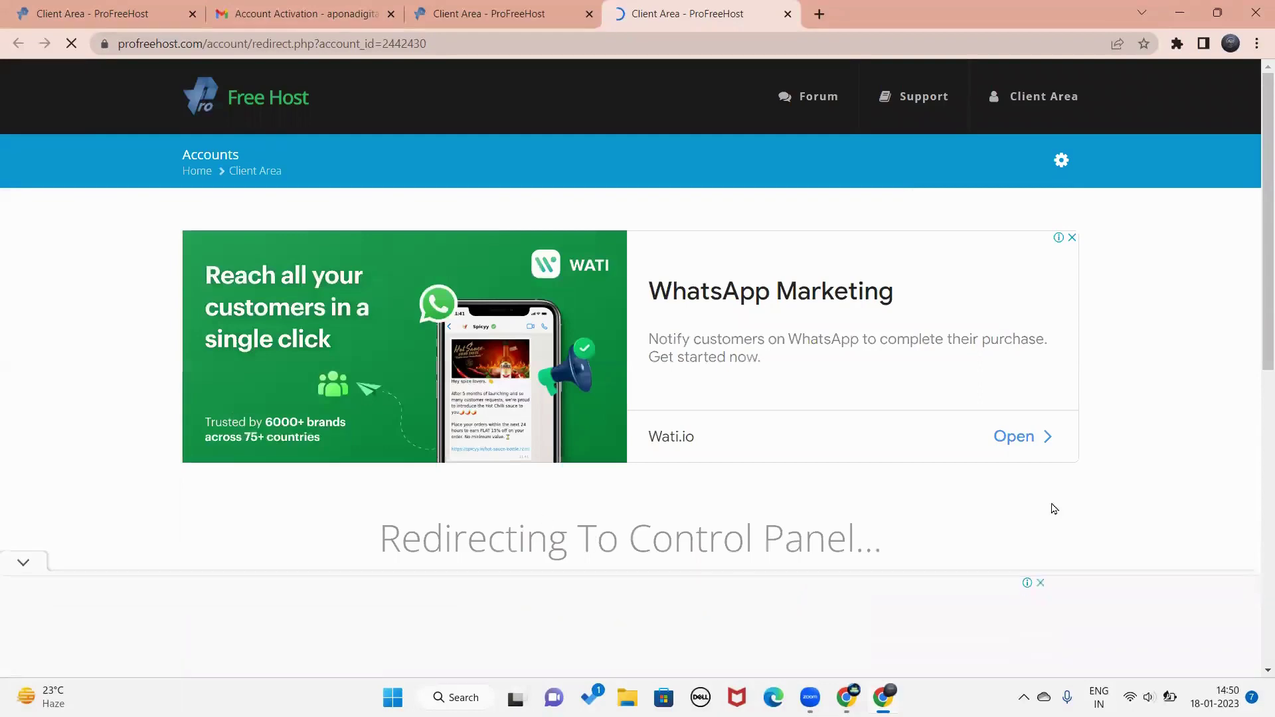
Approve receiving service e-mails in the hosting notice and continue to the control panel
{"action": "scroll", "coordinate": [1147, 482], "scroll_direction": "down", "scroll_amount": 3}
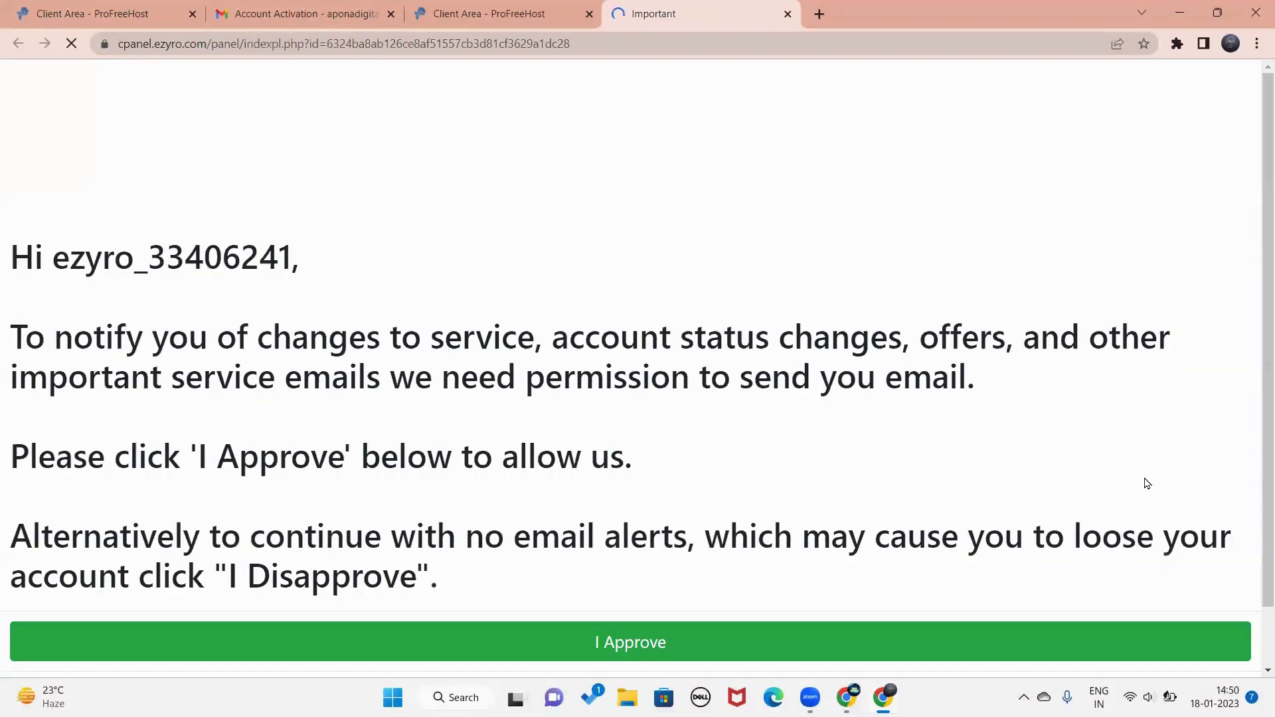
{"action": "scroll", "coordinate": [834, 451], "scroll_direction": "down", "scroll_amount": 1}
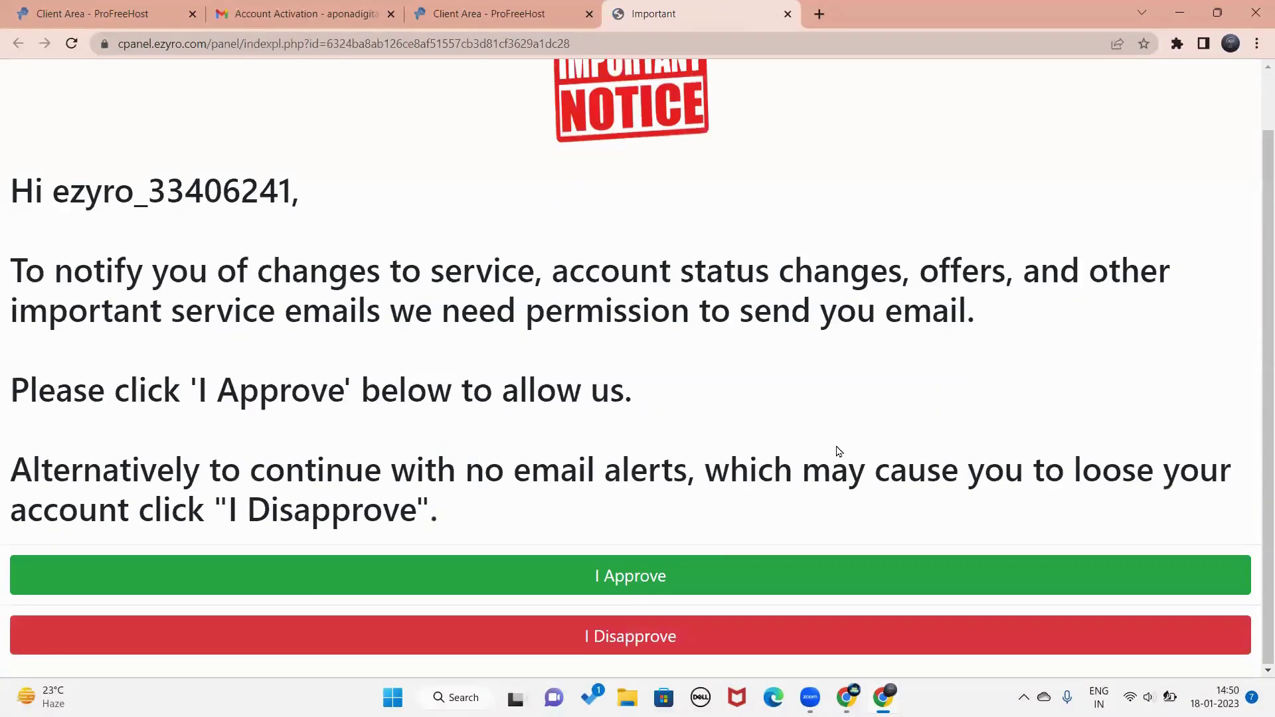
{"action": "left_click", "coordinate": [634, 584]}
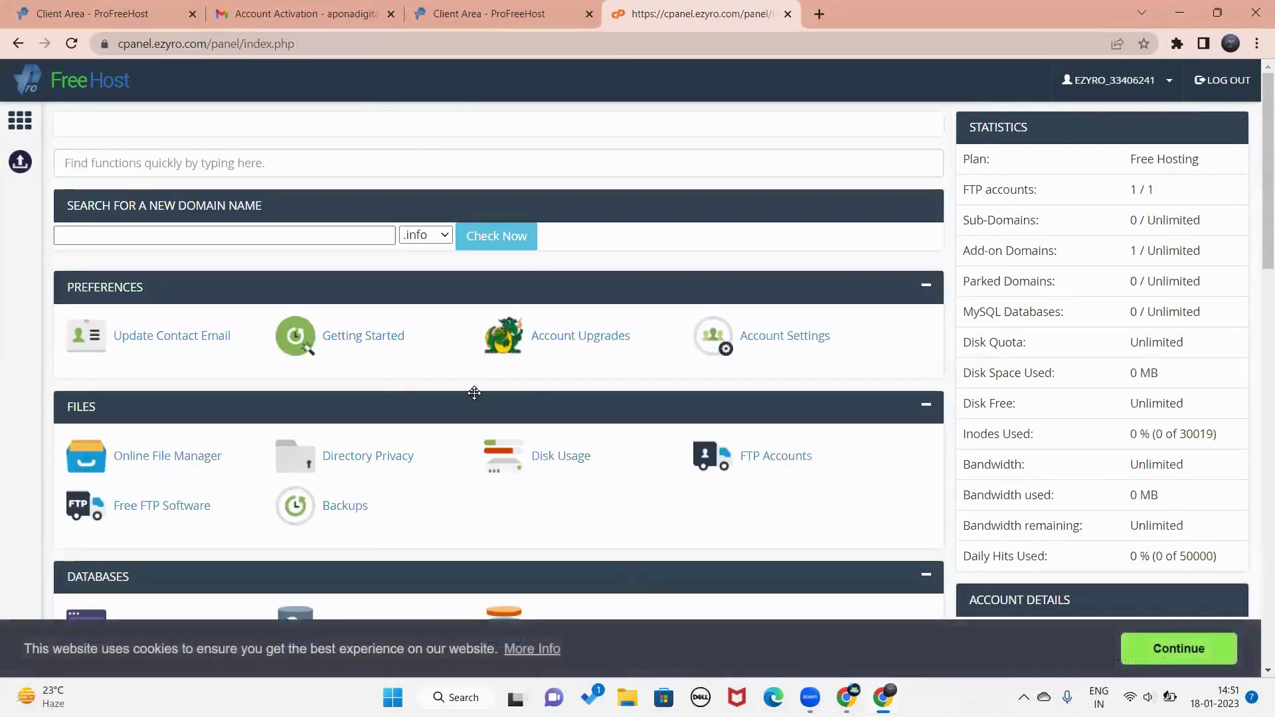
Open the Softaculous Apps Installer from the hosting control panel and bring up its WordPress installation form
{"action": "scroll", "coordinate": [474, 392], "scroll_direction": "down", "scroll_amount": 2}
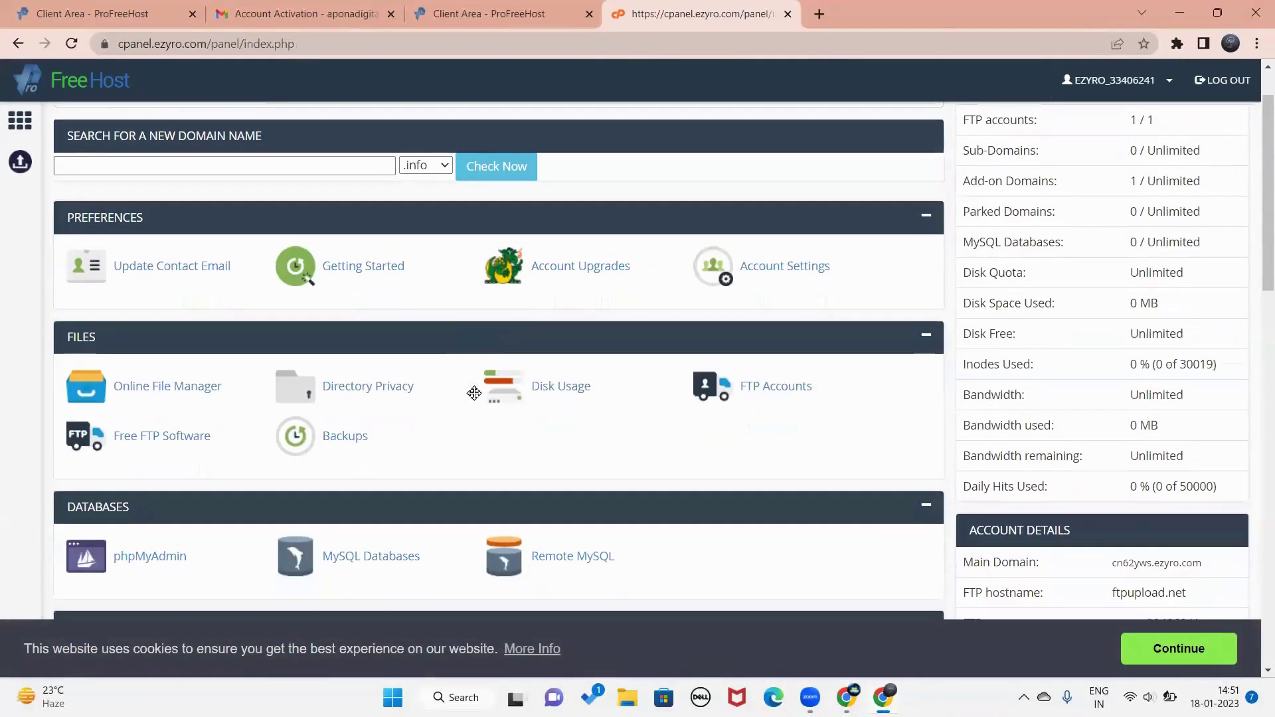
{"action": "scroll", "coordinate": [474, 398], "scroll_direction": "down", "scroll_amount": 2}
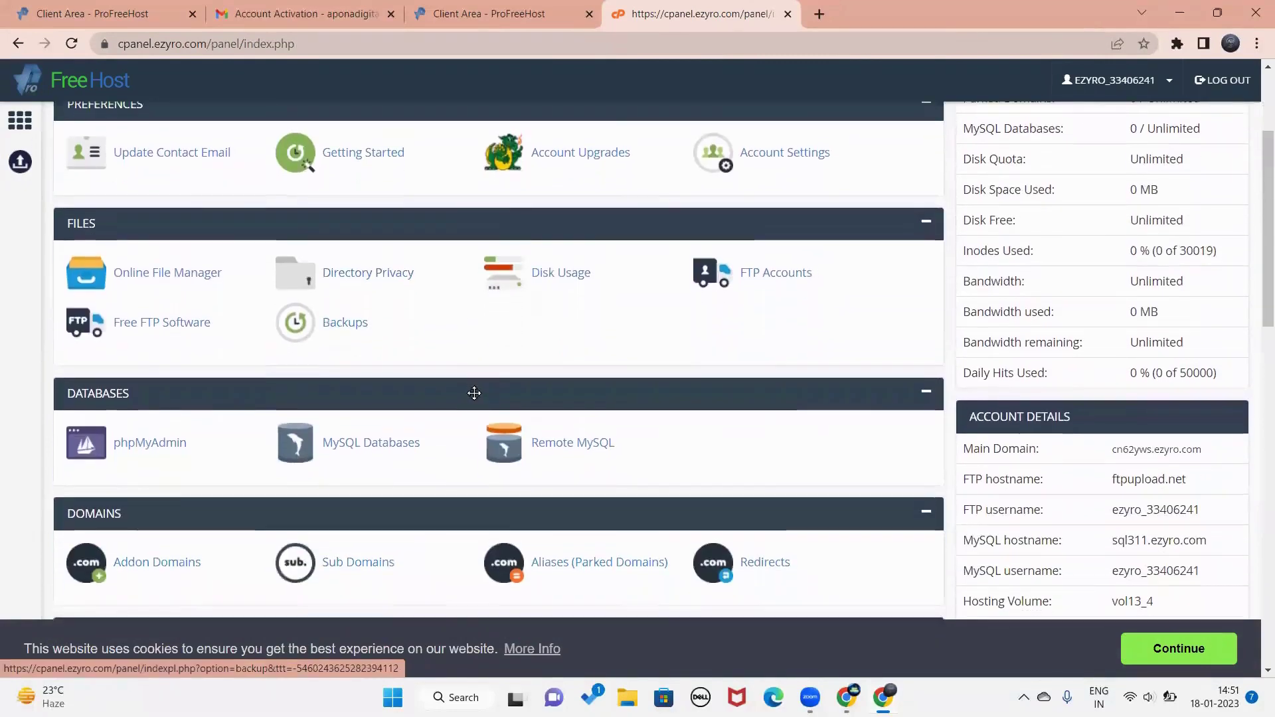
{"action": "scroll", "coordinate": [474, 398], "scroll_direction": "down", "scroll_amount": 2}
{"action": "scroll", "coordinate": [475, 399], "scroll_direction": "down", "scroll_amount": 3}
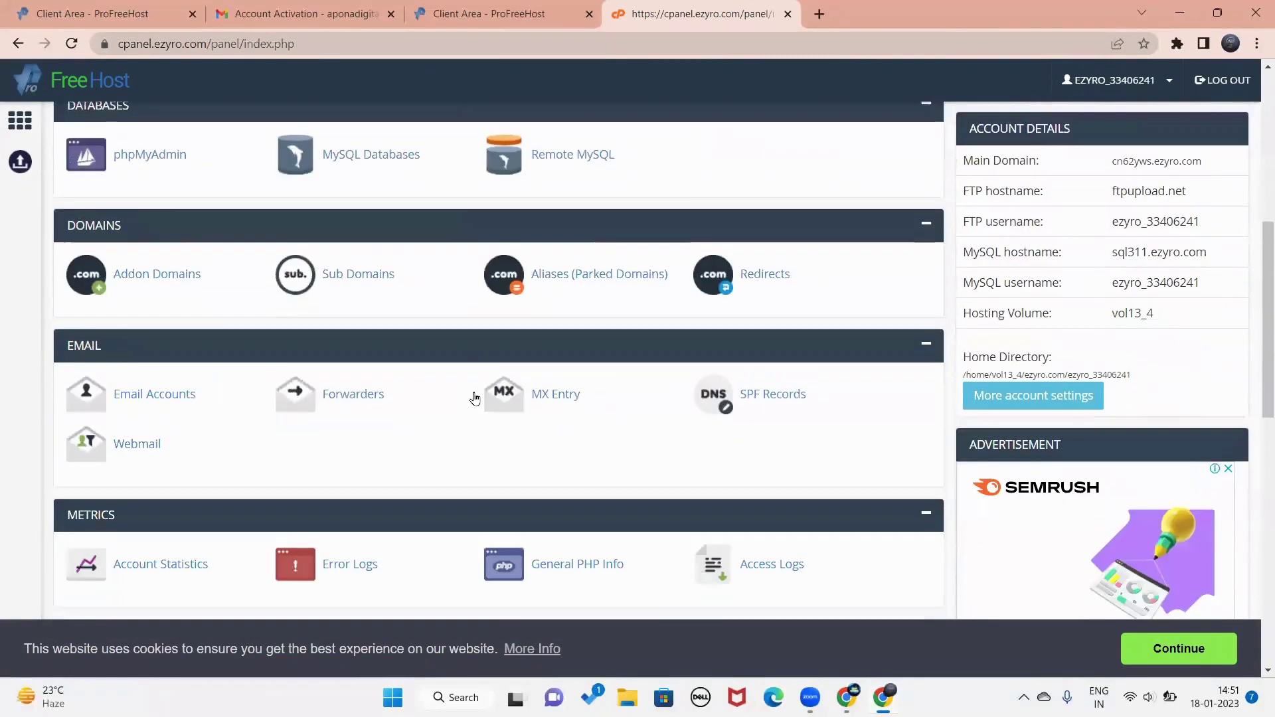
{"action": "scroll", "coordinate": [475, 398], "scroll_direction": "down", "scroll_amount": 5}
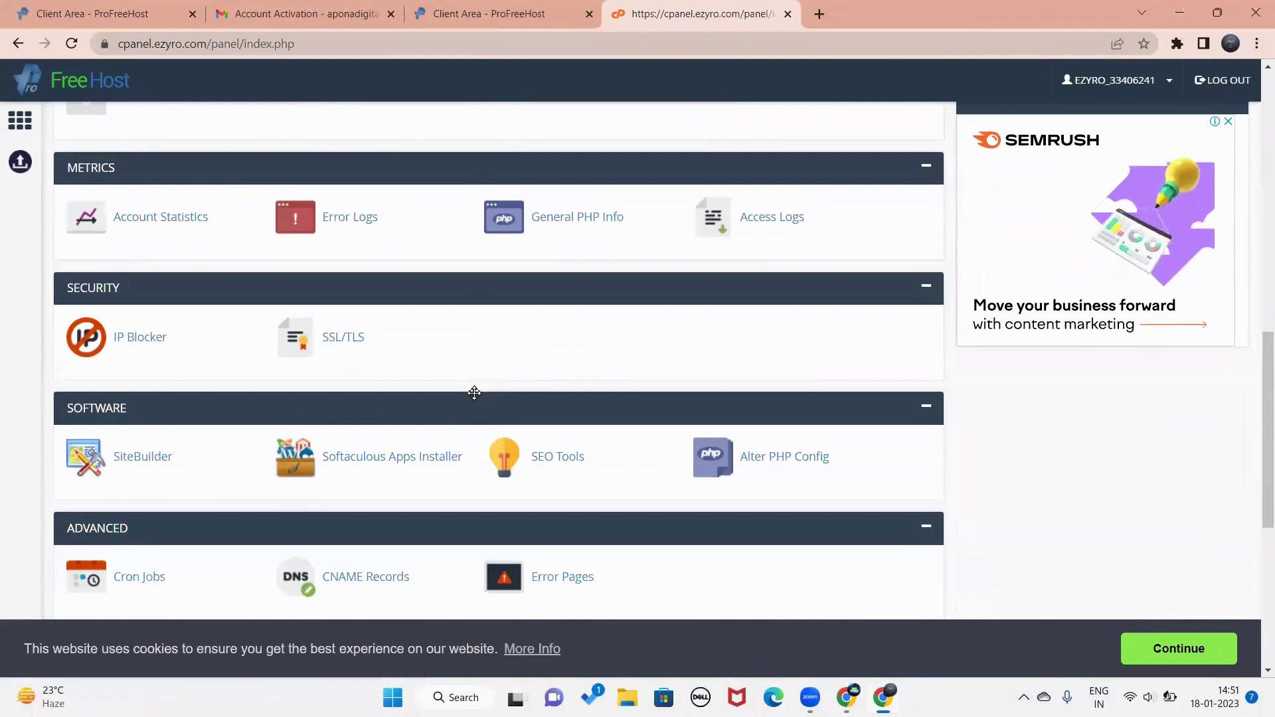
{"action": "scroll", "coordinate": [473, 394], "scroll_direction": "down", "scroll_amount": 1}
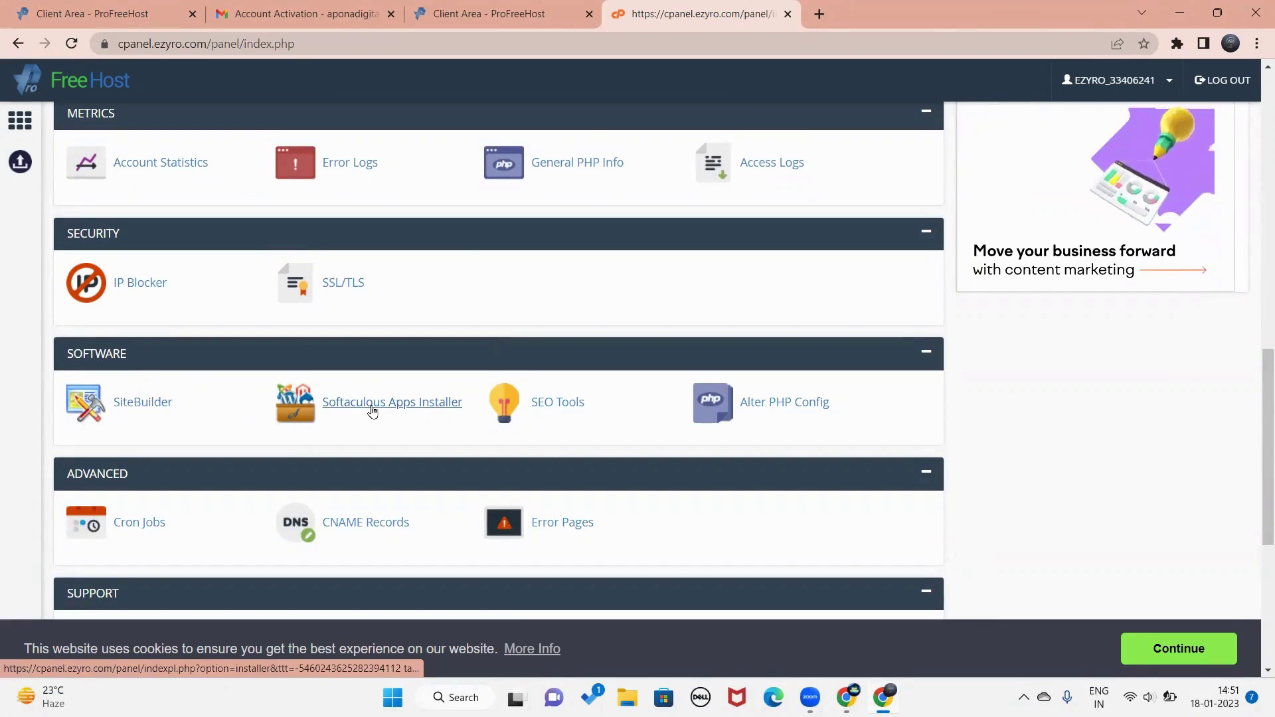
{"action": "left_click", "coordinate": [411, 403]}
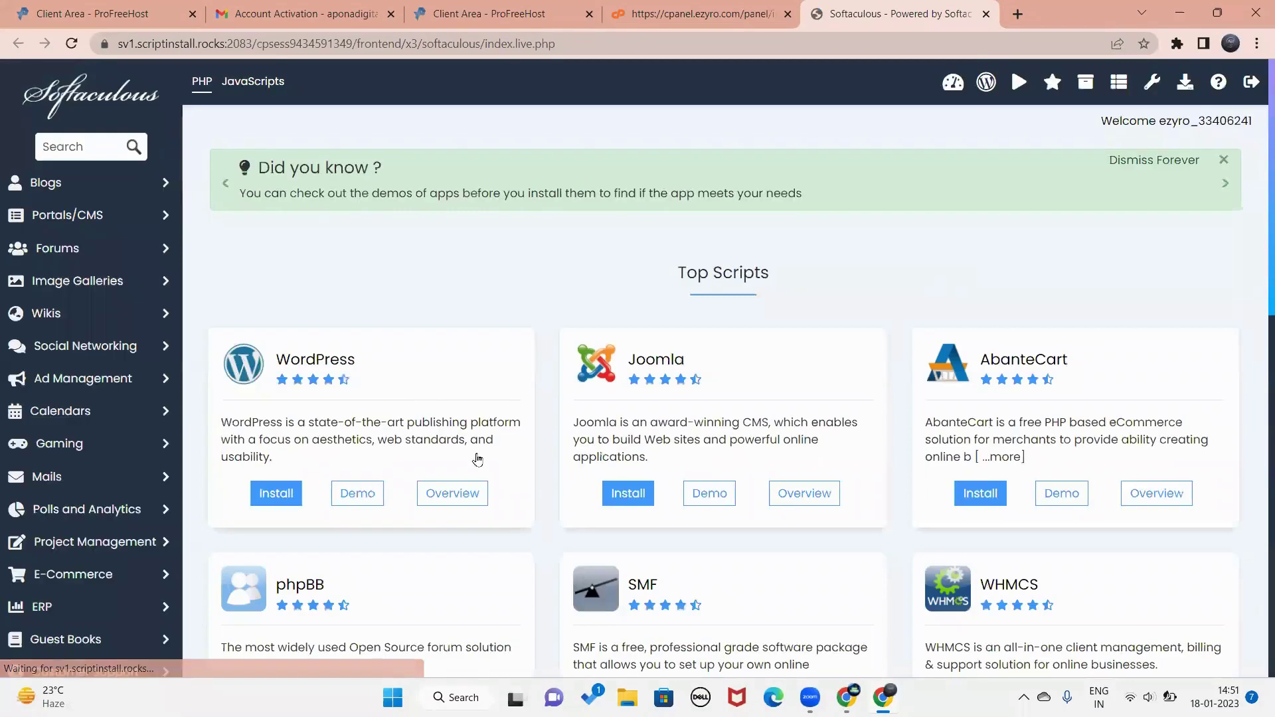
{"action": "left_click", "coordinate": [274, 499]}
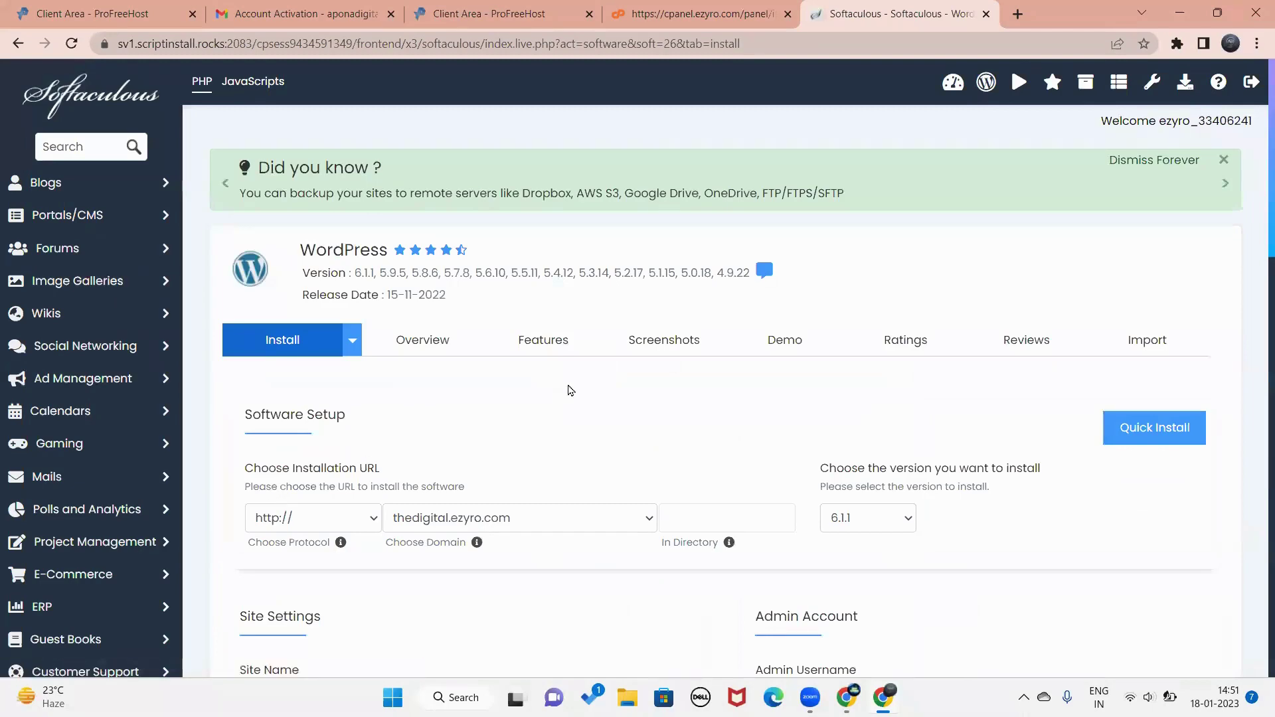
Enter the admin username for the WordPress installation and clear the generated admin password
{"action": "scroll", "coordinate": [568, 390], "scroll_direction": "down", "scroll_amount": 7}
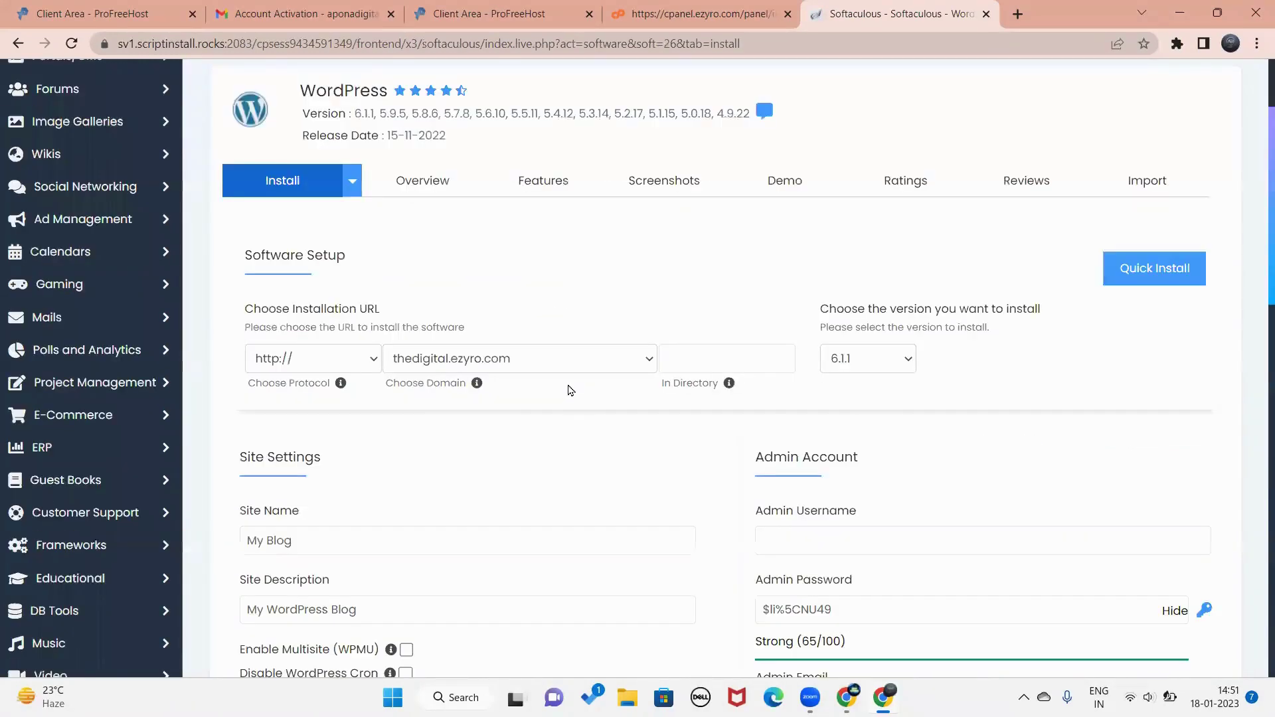
{"action": "scroll", "coordinate": [568, 390], "scroll_direction": "down", "scroll_amount": 5}
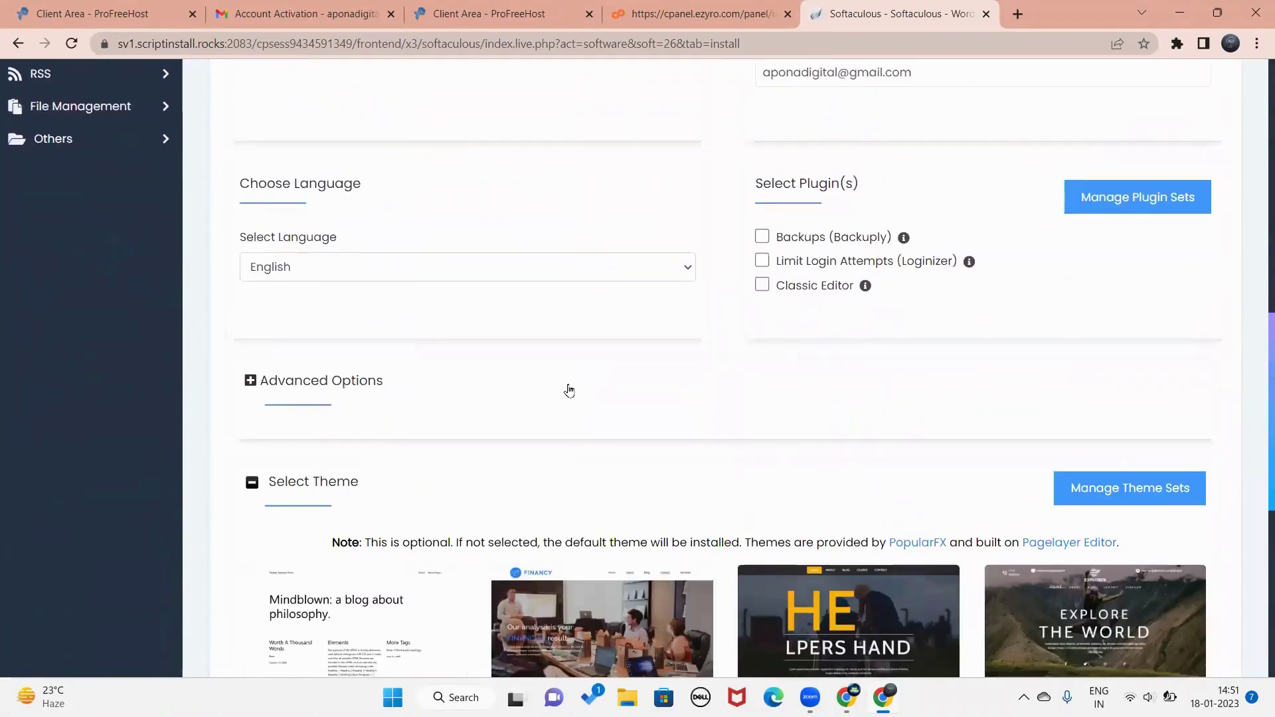
{"action": "scroll", "coordinate": [568, 383], "scroll_direction": "up", "scroll_amount": 5}
{"action": "scroll", "coordinate": [568, 384], "scroll_direction": "up", "scroll_amount": 3}
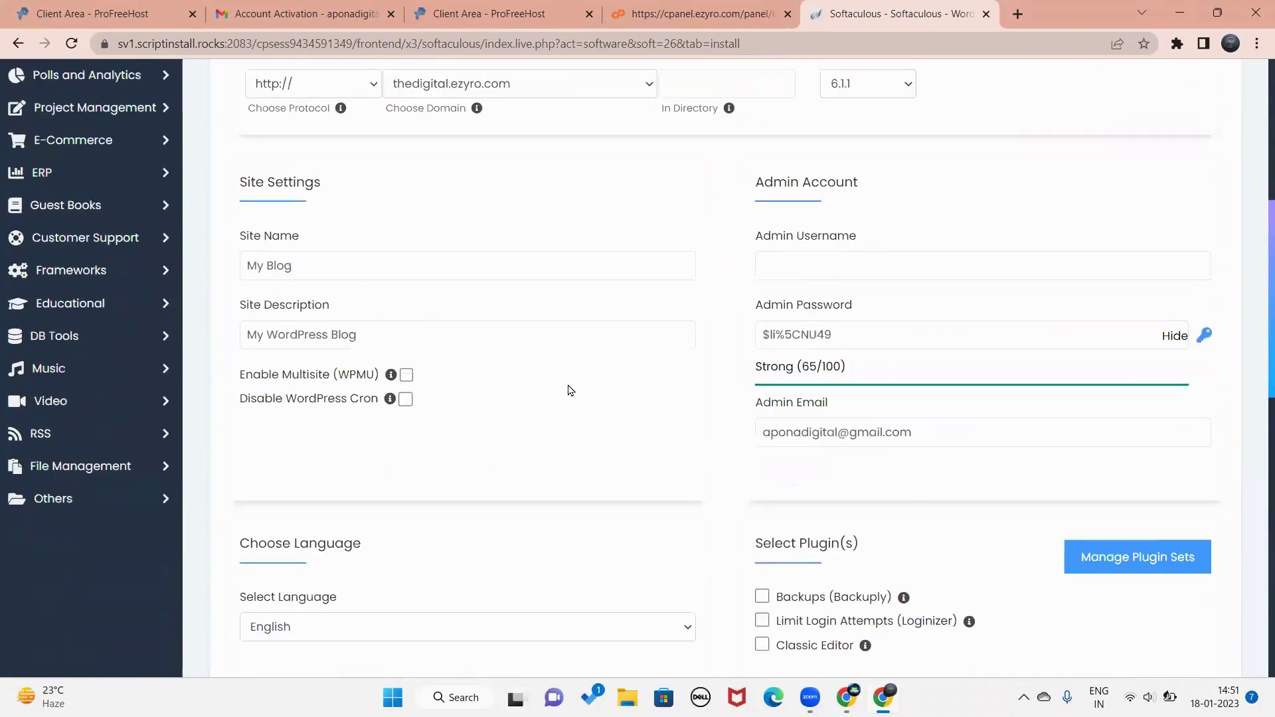
{"action": "left_click", "coordinate": [785, 276]}
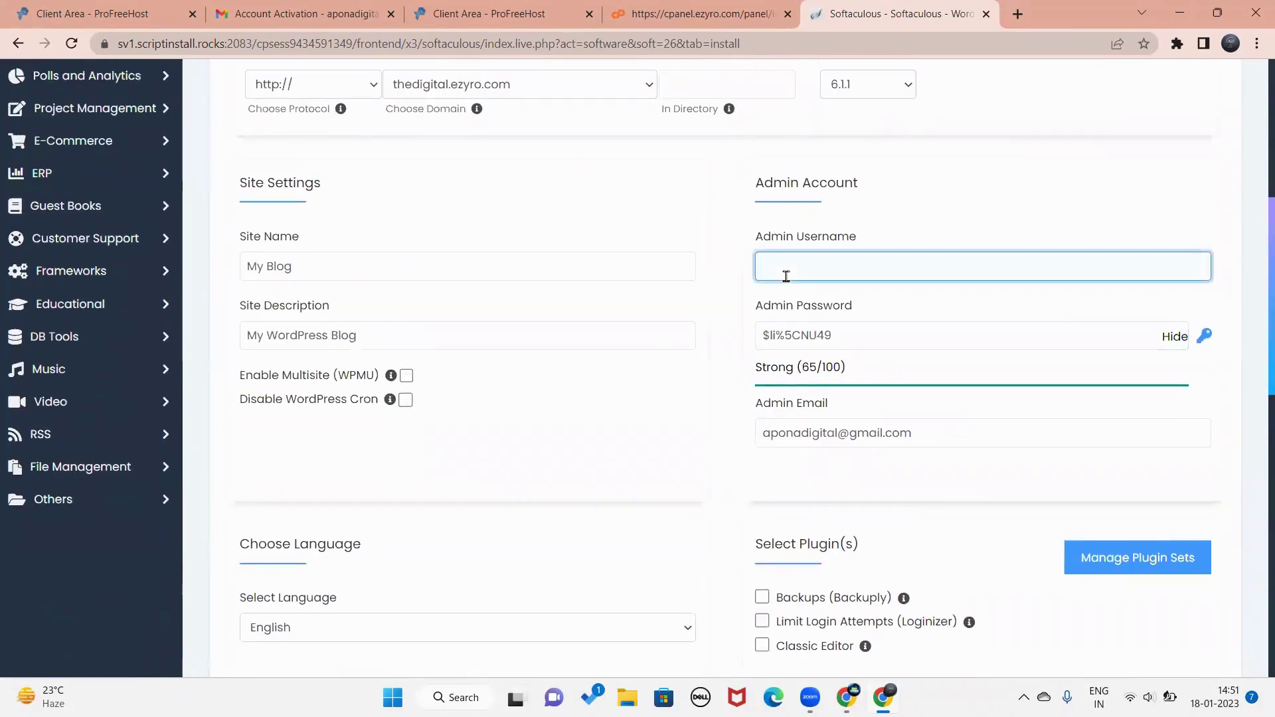
{"action": "type", "text": "archana"}
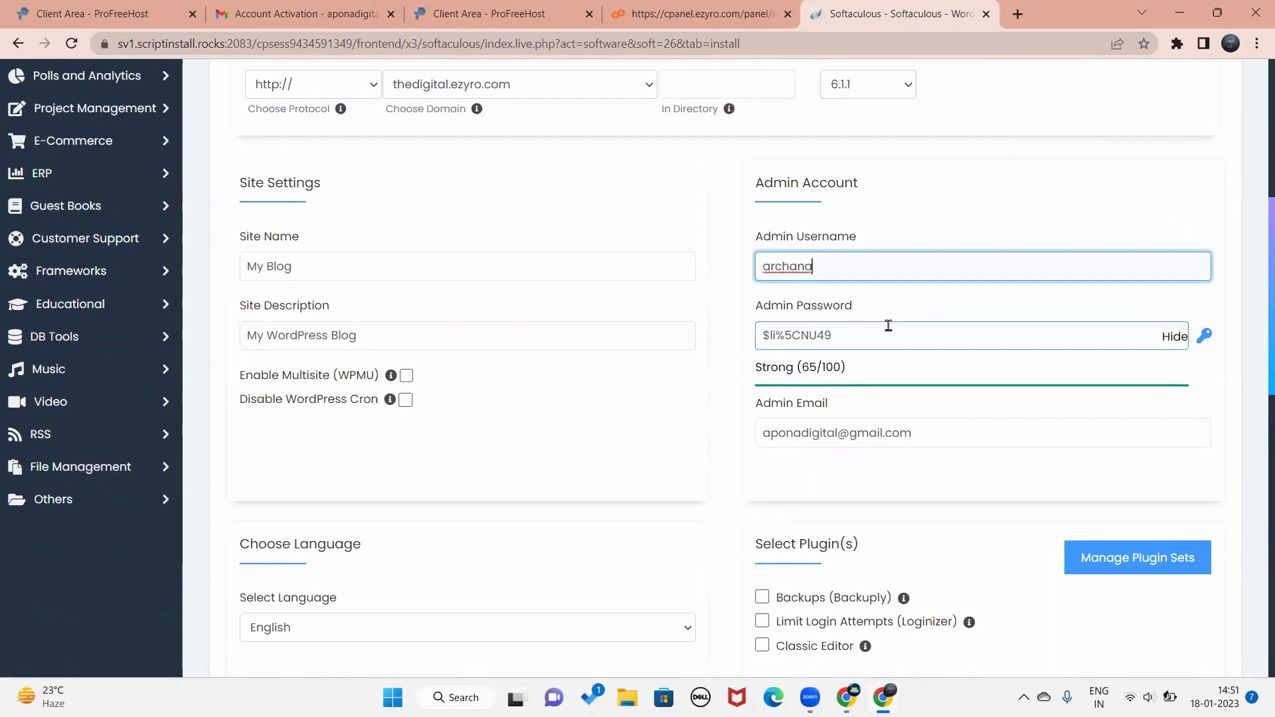
{"action": "left_click_drag", "start_coordinate": [887, 328], "coordinate": [707, 346]}
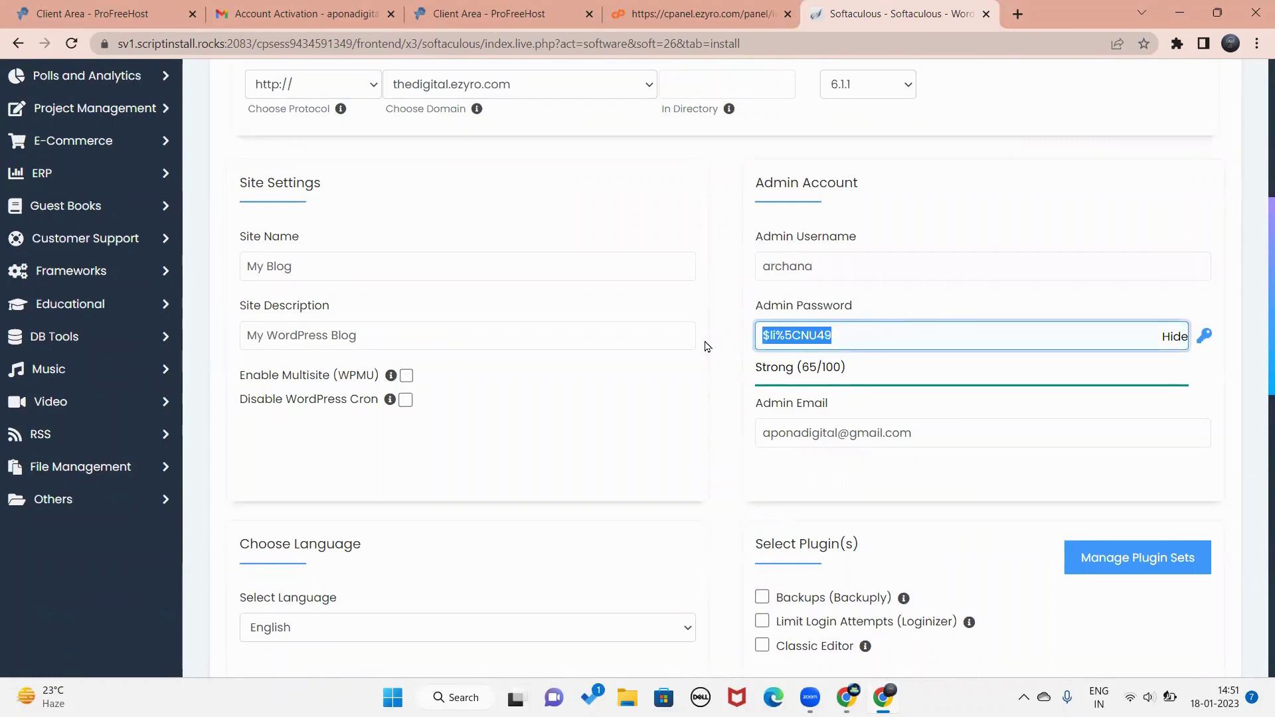
{"action": "key", "text": "BackSpace"}
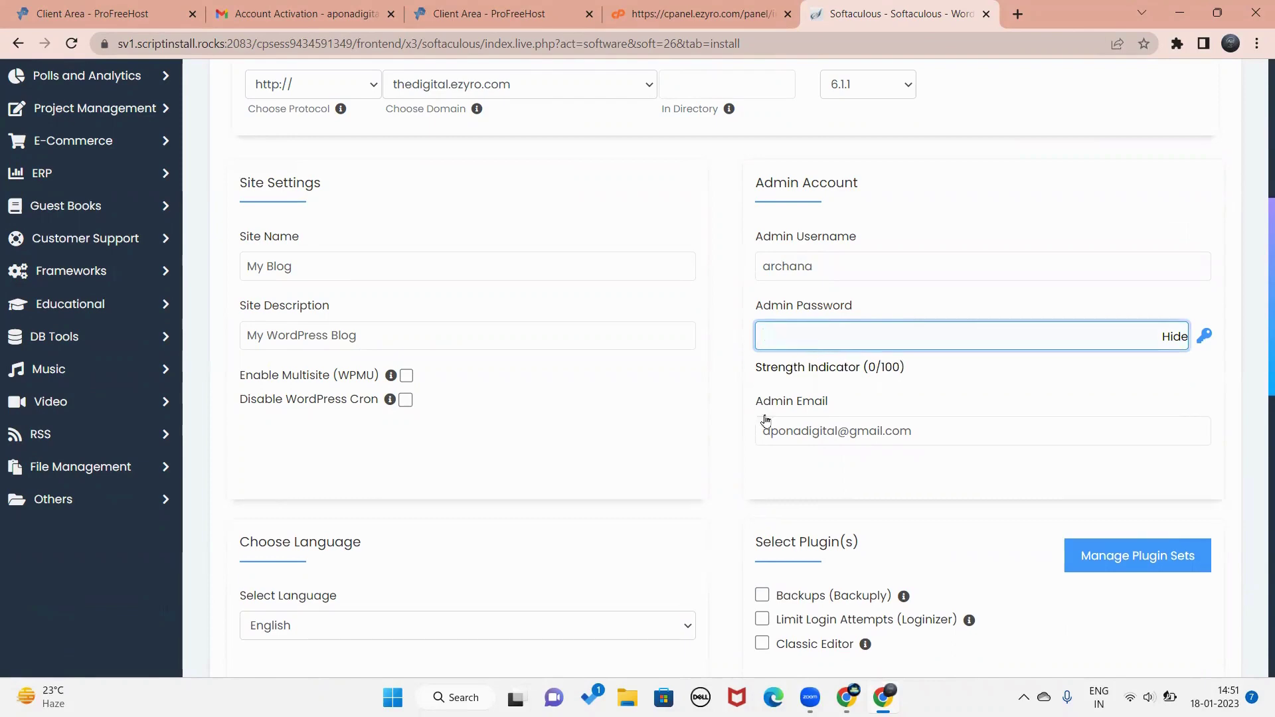
Install WordPress on thedigital.ezyro.com without choosing a theme or any extra plugins
{"action": "scroll", "coordinate": [677, 551], "scroll_direction": "down", "scroll_amount": 5}
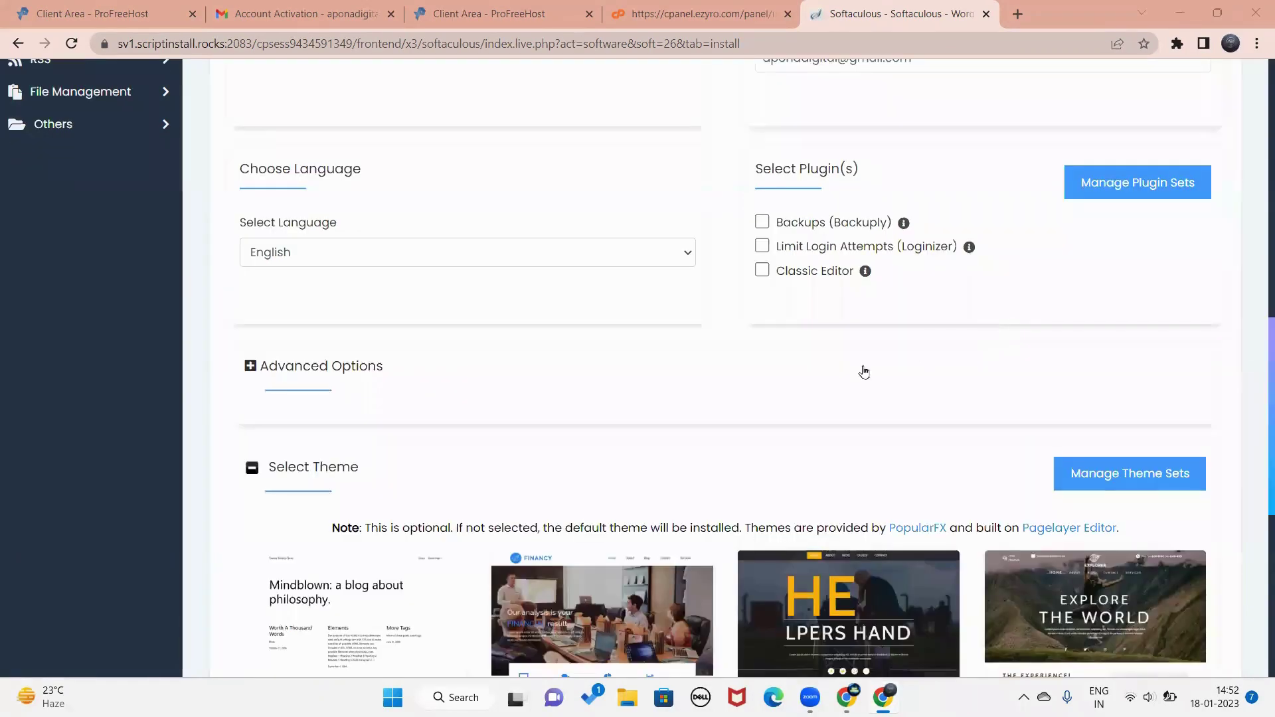
{"action": "scroll", "coordinate": [846, 374], "scroll_direction": "down", "scroll_amount": 3}
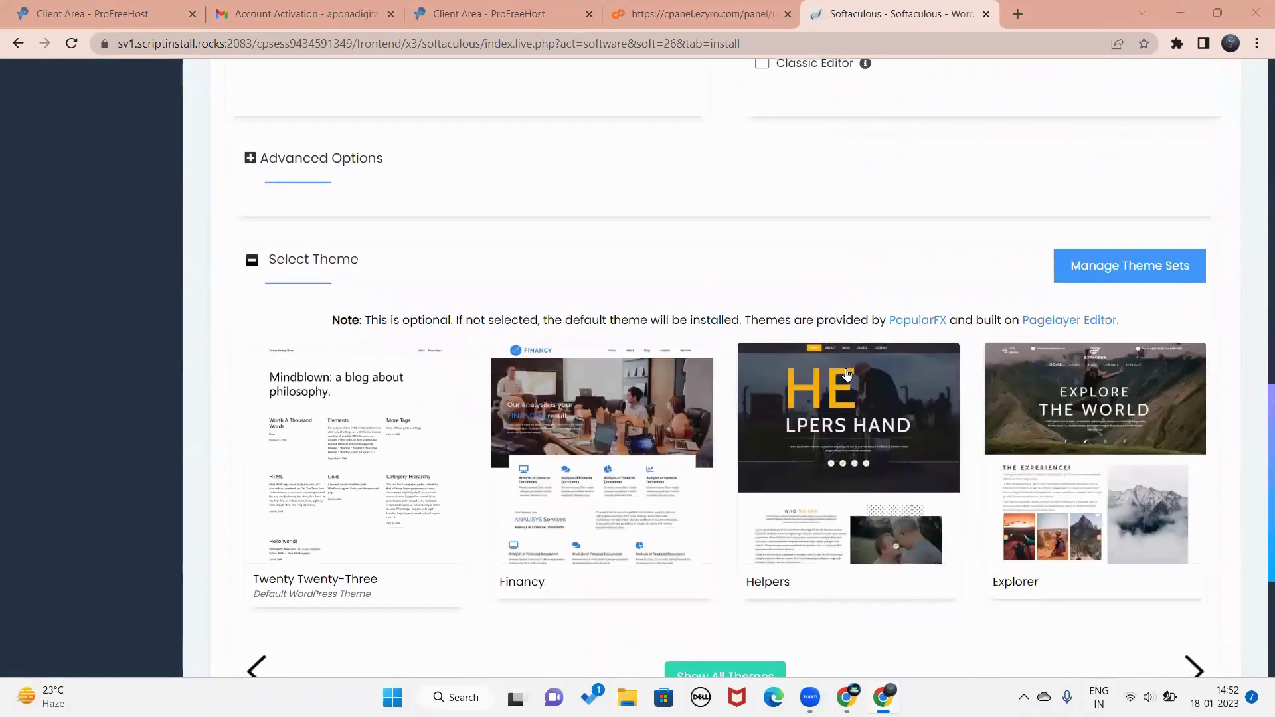
{"action": "scroll", "coordinate": [847, 374], "scroll_direction": "down", "scroll_amount": 4}
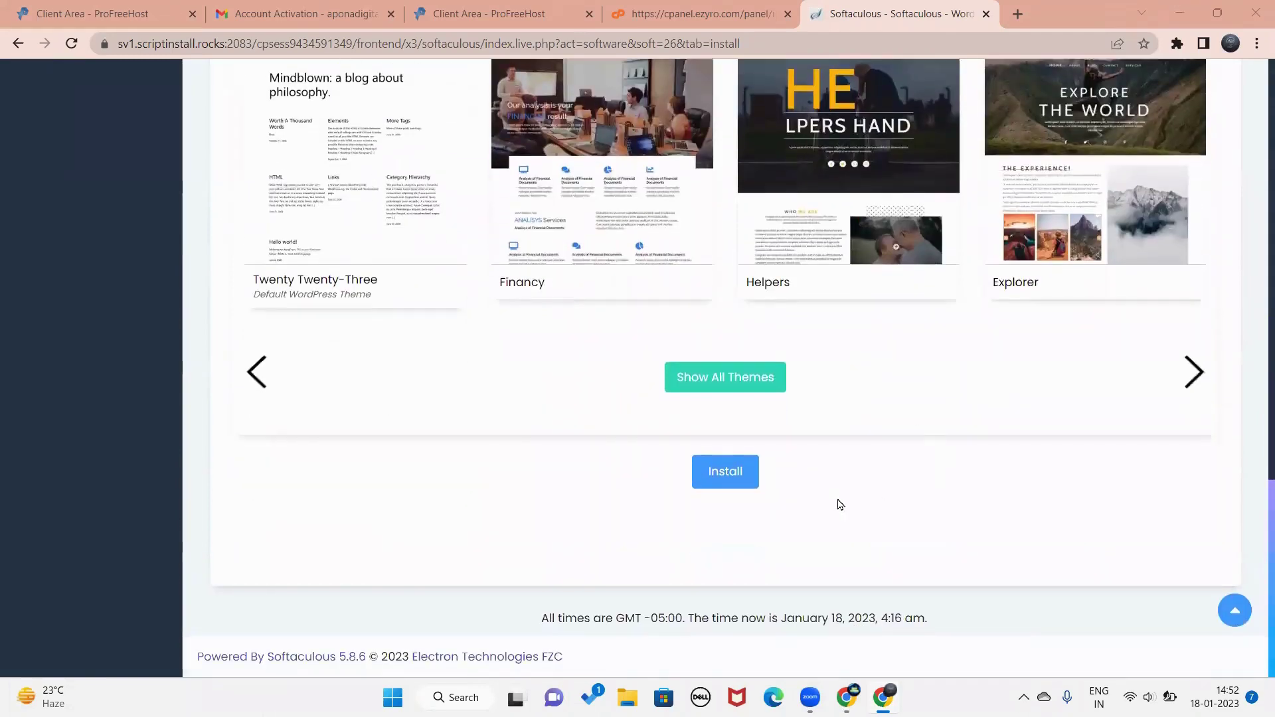
{"action": "left_click", "coordinate": [730, 477]}
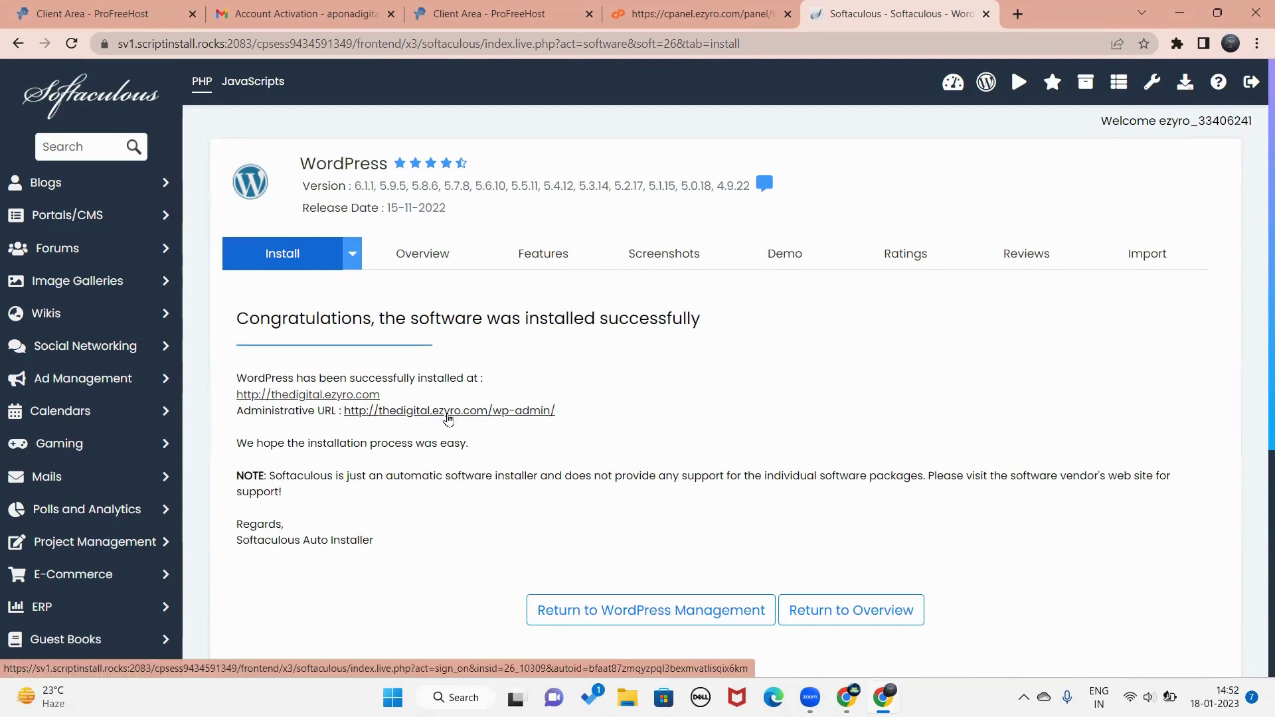
Open the new site thedigital.ezyro.com and examine its home page and web address
{"action": "left_click", "coordinate": [320, 396]}
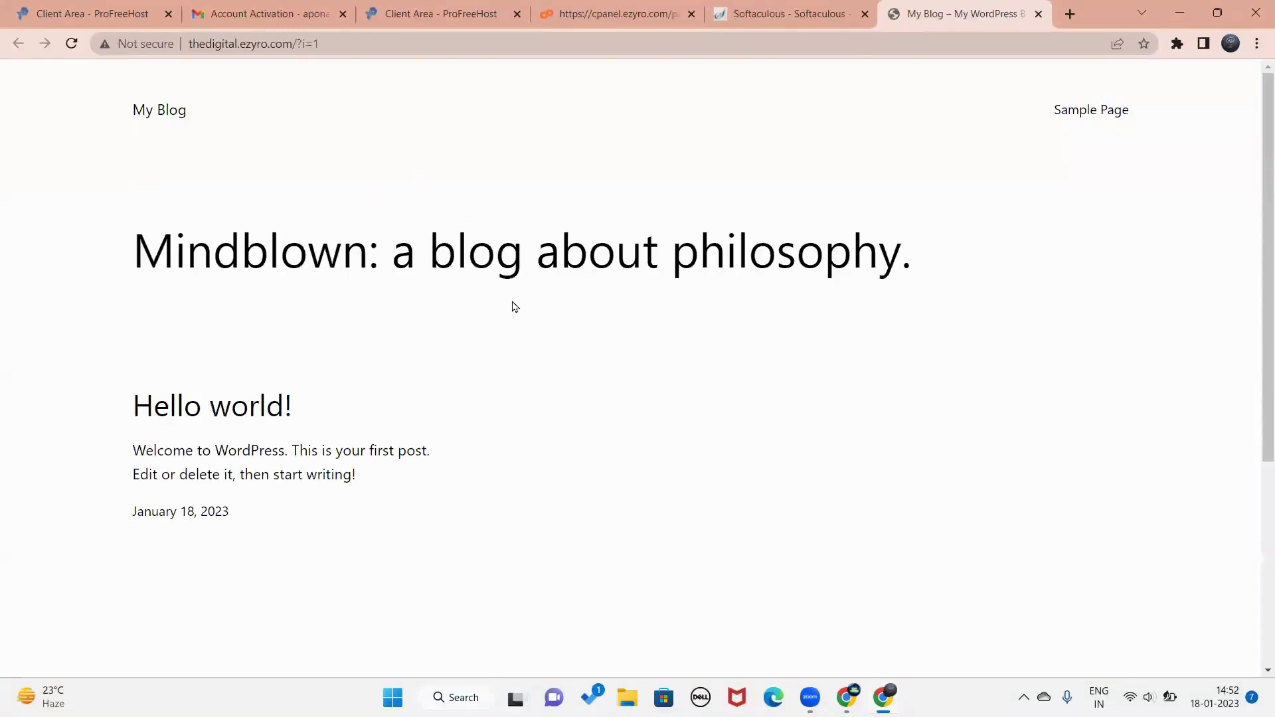
{"action": "scroll", "coordinate": [513, 305], "scroll_direction": "down", "scroll_amount": 5}
{"action": "scroll", "coordinate": [512, 305], "scroll_direction": "up", "scroll_amount": 5}
{"action": "left_click", "coordinate": [239, 51]}
{"action": "double_click", "coordinate": [239, 51]}
{"action": "left_click", "coordinate": [262, 41]}
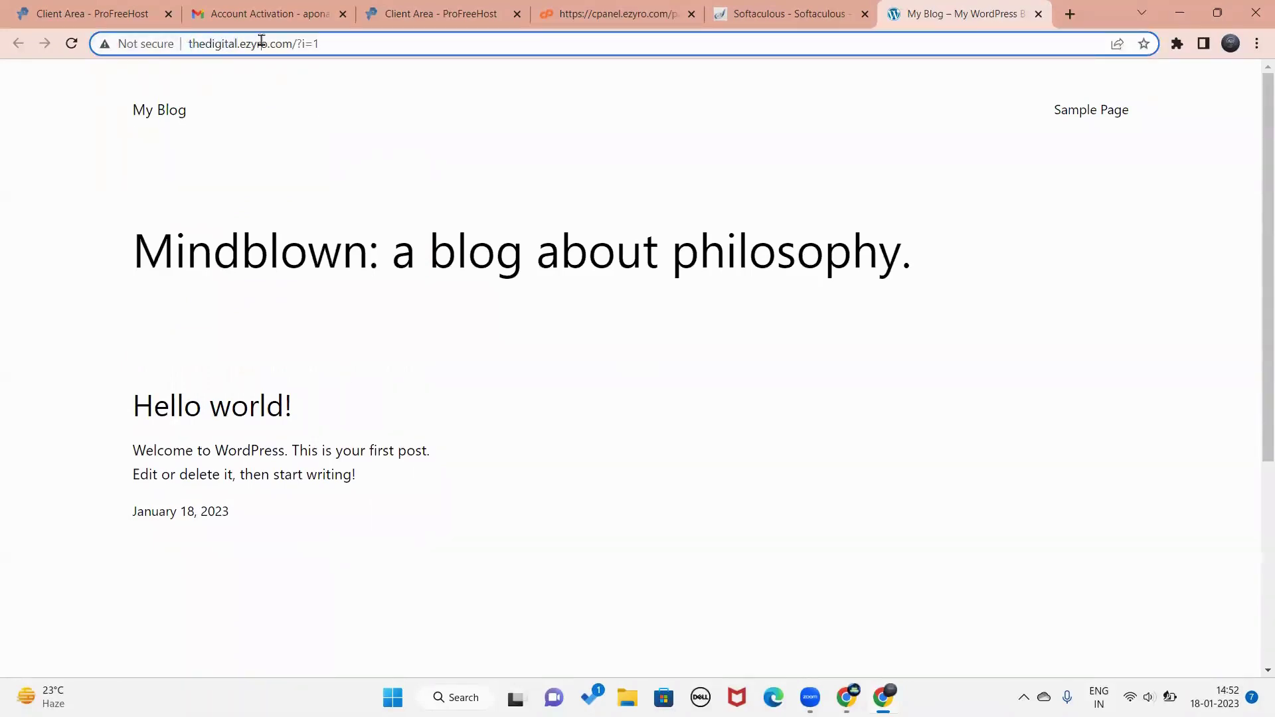
{"action": "mouse_move", "coordinate": [262, 41]}
{"action": "left_mouse_down"}
{"action": "mouse_move", "coordinate": [243, 45]}
{"action": "mouse_move", "coordinate": [264, 45]}
{"action": "left_mouse_up"}
{"action": "double_click", "coordinate": [249, 46]}
{"action": "double_click", "coordinate": [219, 45]}
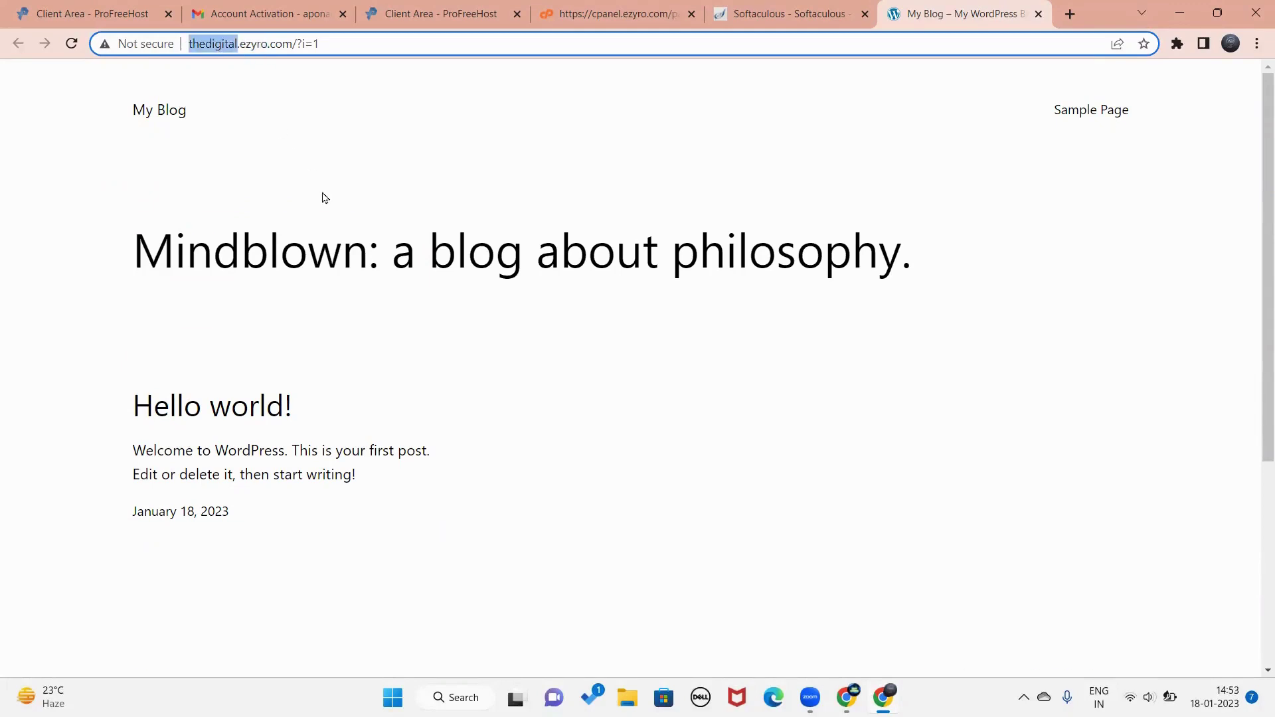
{"action": "scroll", "coordinate": [324, 198], "scroll_direction": "down", "scroll_amount": 5}
{"action": "scroll", "coordinate": [324, 198], "scroll_direction": "up", "scroll_amount": 5}
Open the site's WordPress administration dashboard from the installation summary and go to the page for adding new plugins
{"action": "left_click", "coordinate": [751, 26]}
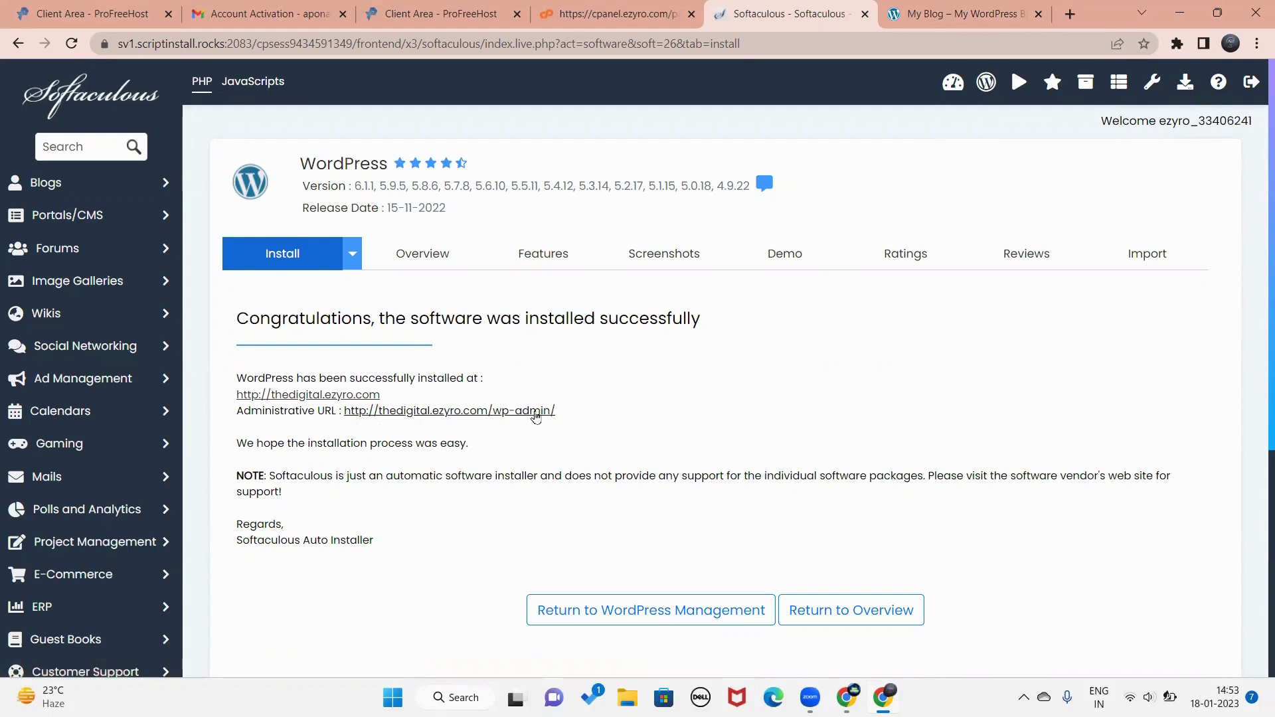
{"action": "left_click", "coordinate": [462, 413]}
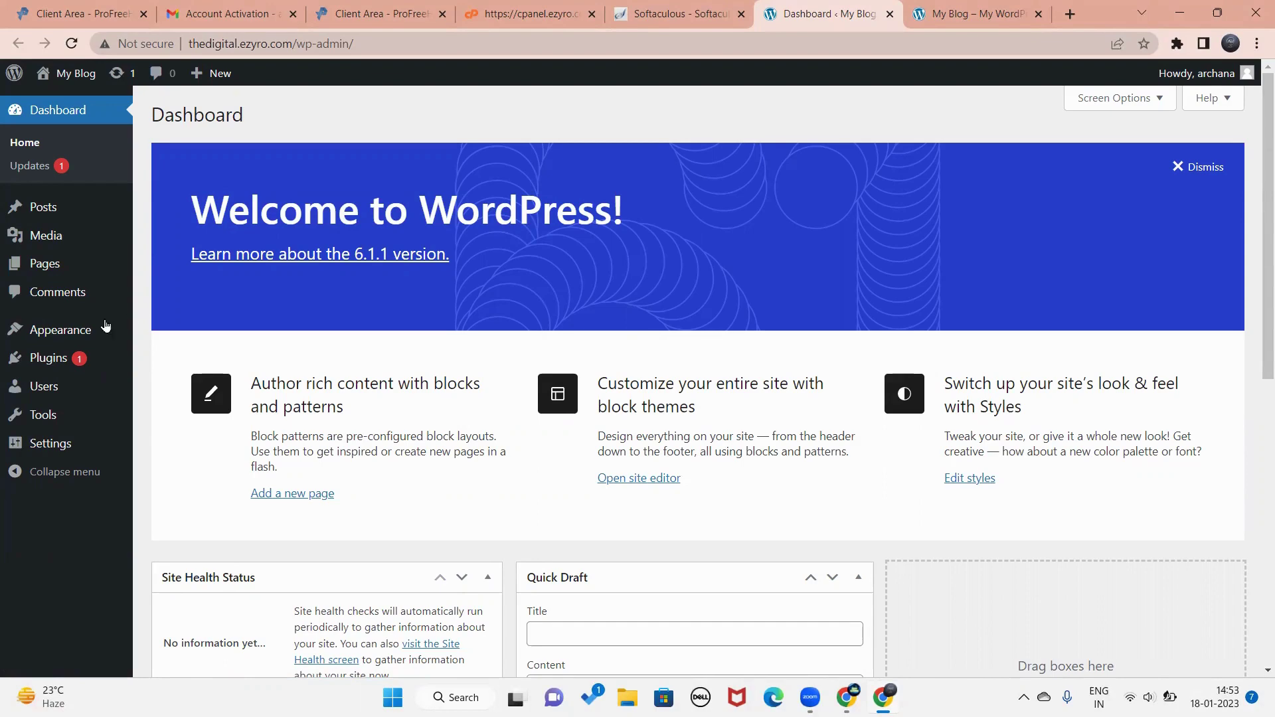
{"action": "mouse_move", "coordinate": [51, 358]}
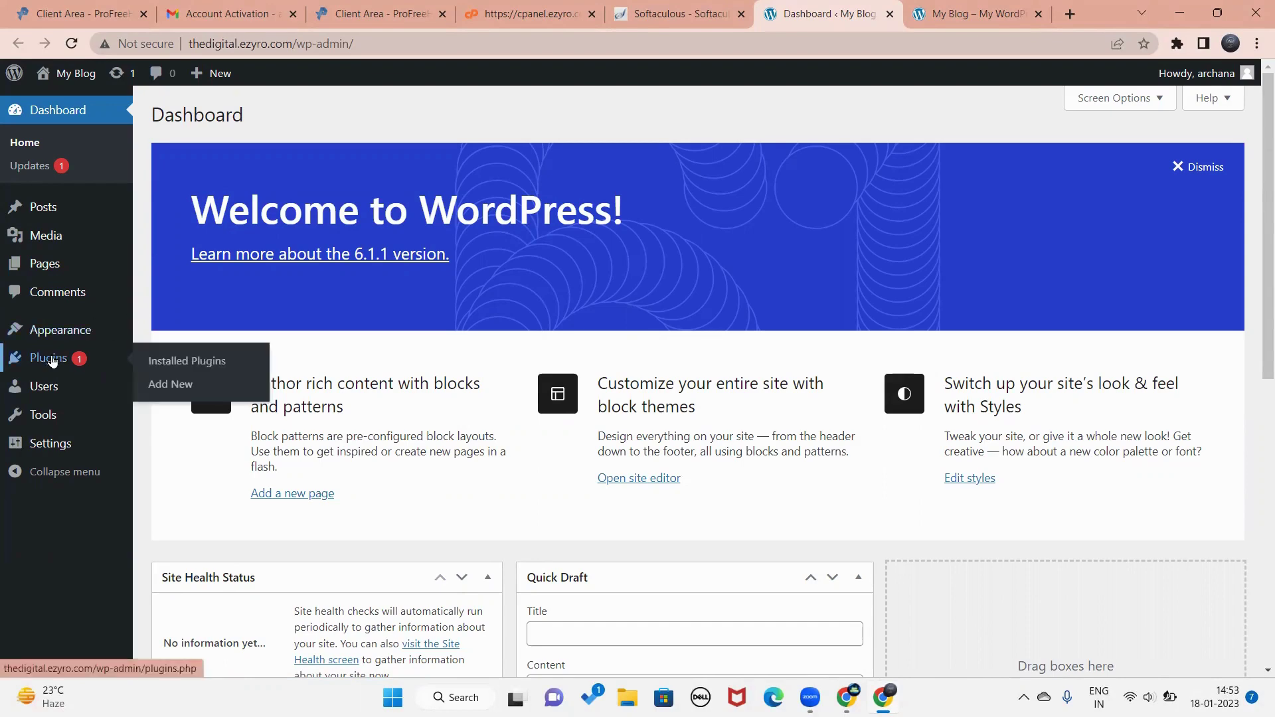
{"action": "left_click", "coordinate": [51, 358]}
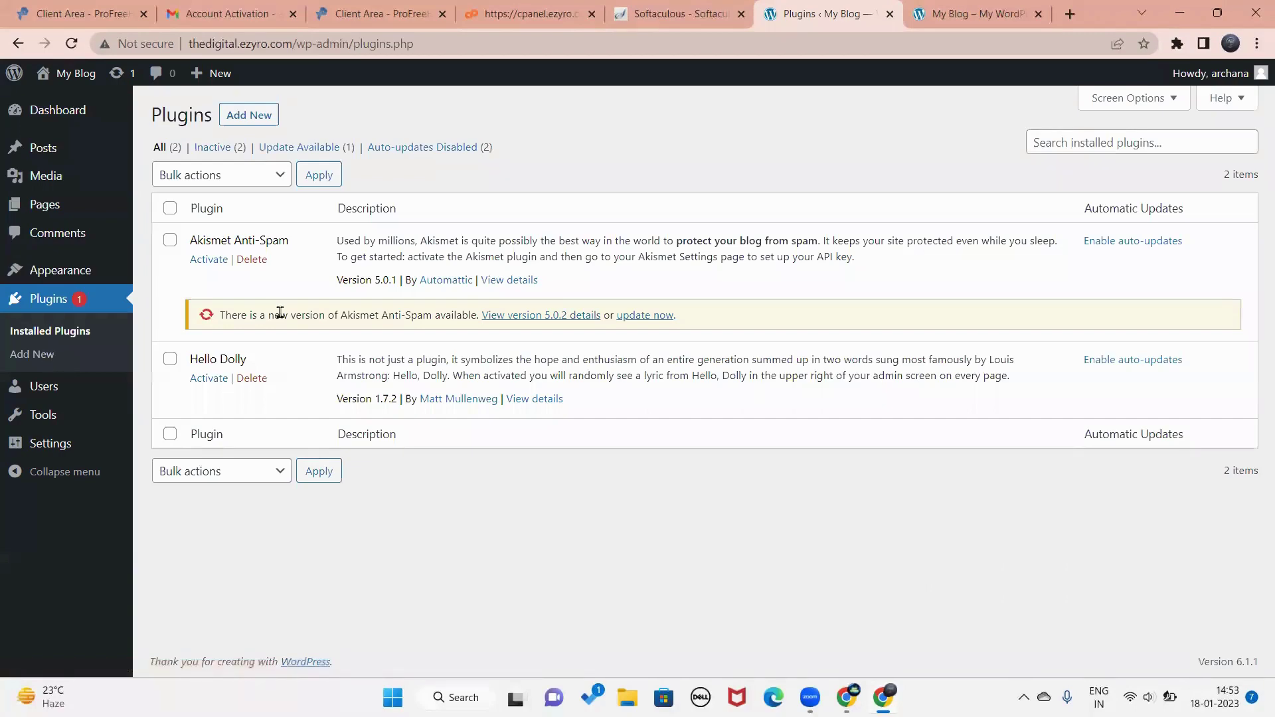
{"action": "left_click", "coordinate": [248, 118]}
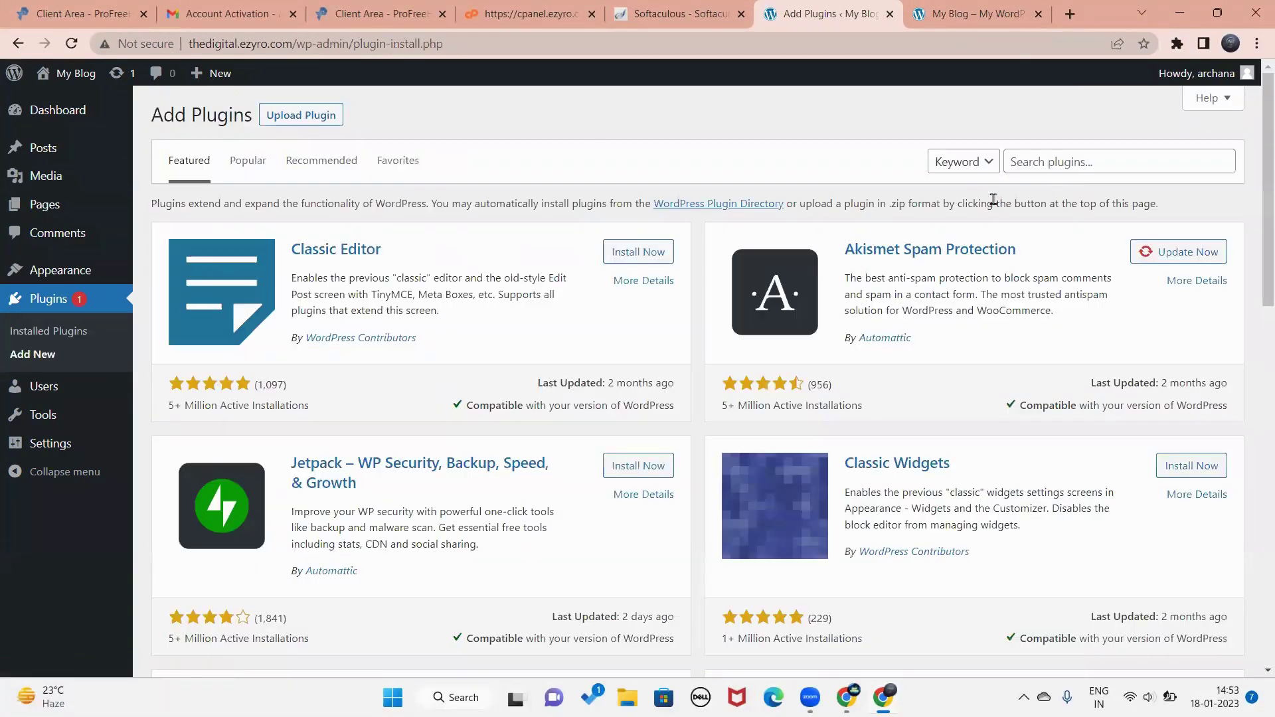
Search the plugin directory for "starter template" and look through the matching plugins
{"action": "left_click", "coordinate": [1046, 164]}
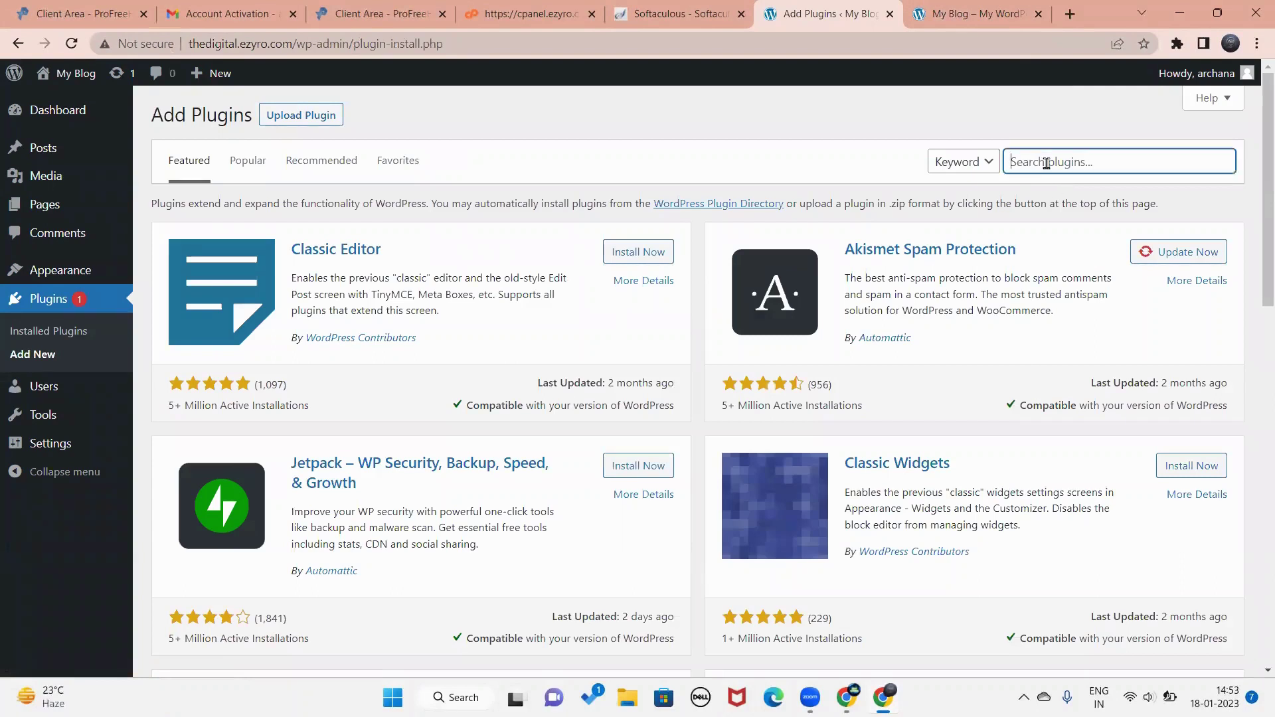
{"action": "type", "text": "reponsive"}
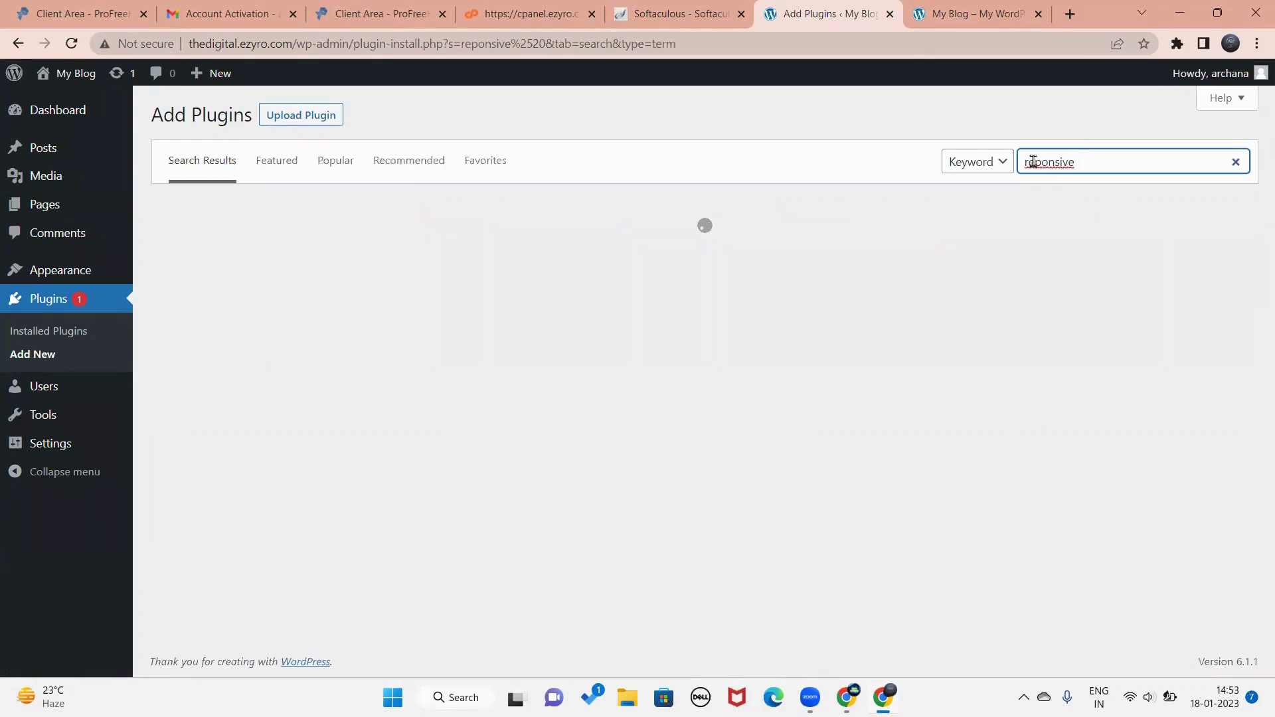
{"action": "type", "text": " starter"}
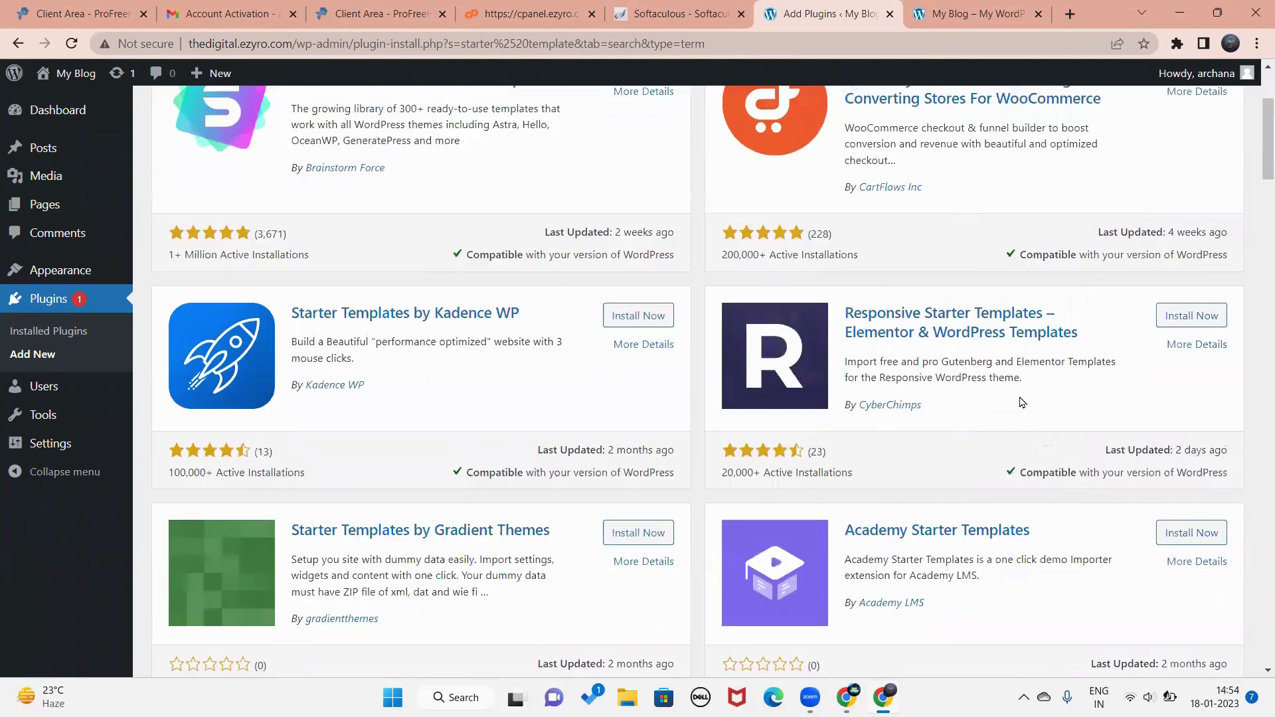
{"action": "scroll", "coordinate": [996, 365], "scroll_direction": "down", "scroll_amount": 1}
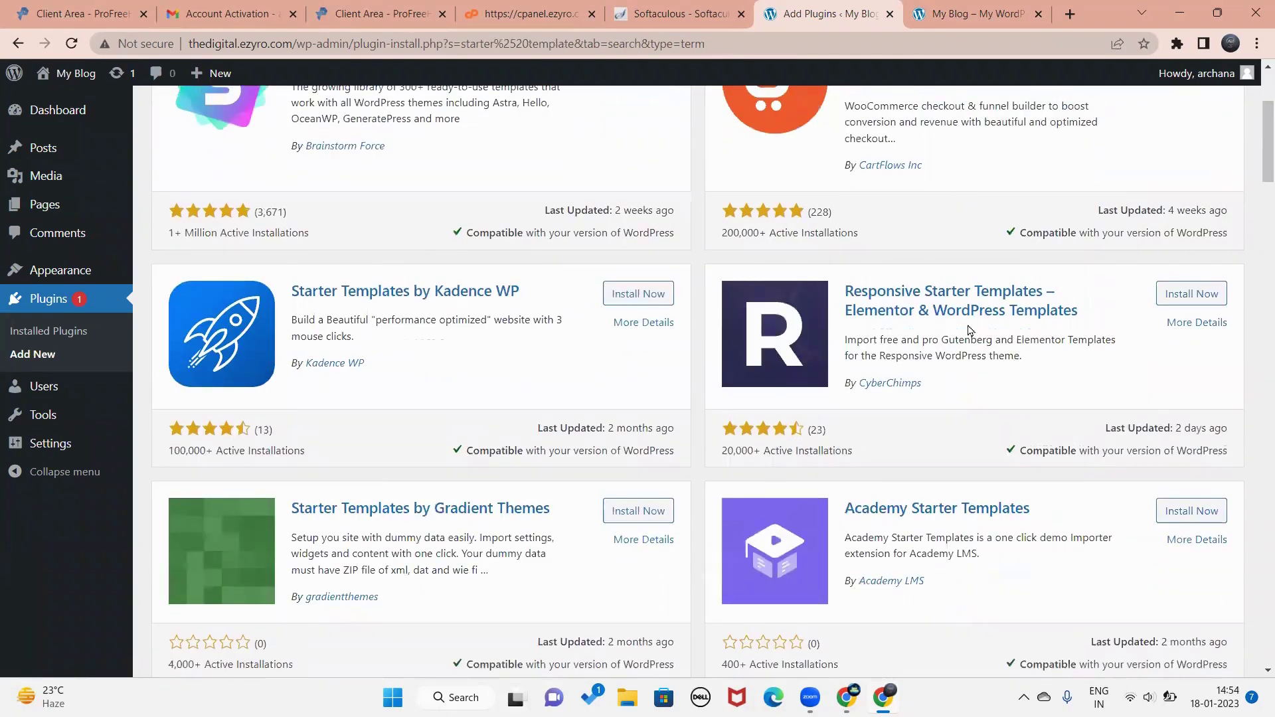
{"action": "scroll", "coordinate": [876, 297], "scroll_direction": "down", "scroll_amount": 1}
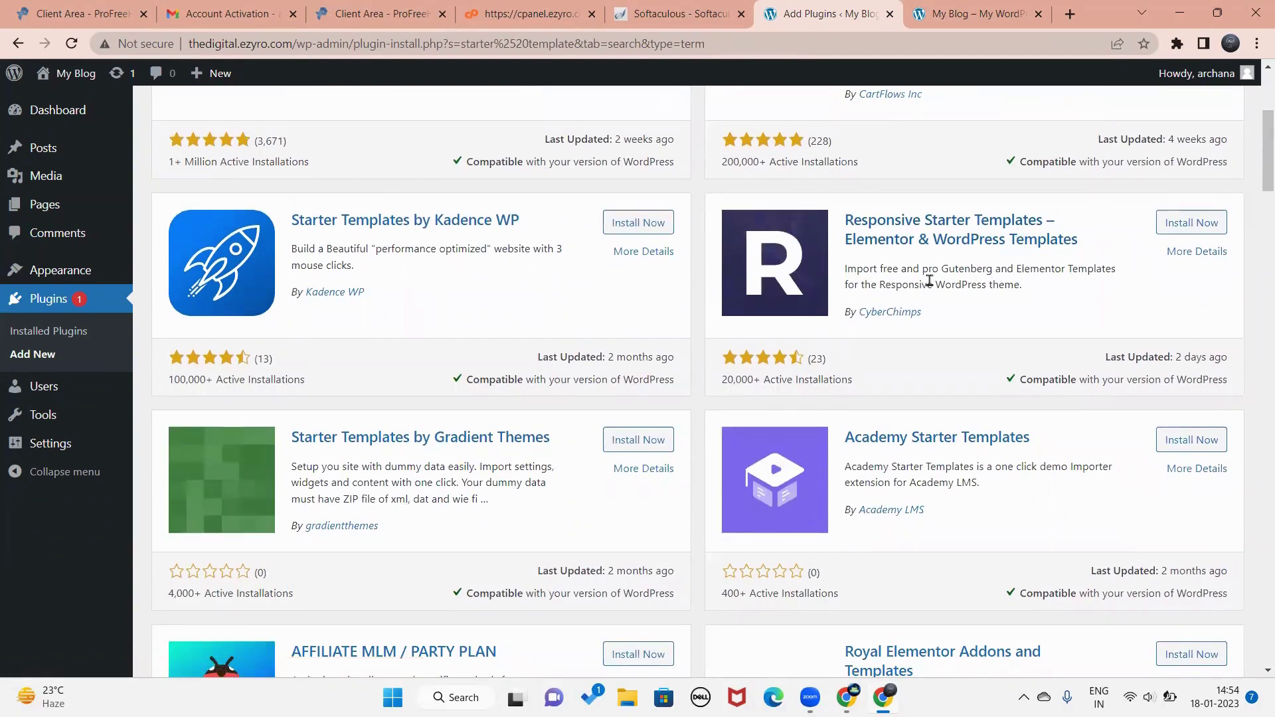
{"action": "scroll", "coordinate": [926, 282], "scroll_direction": "up", "scroll_amount": 4}
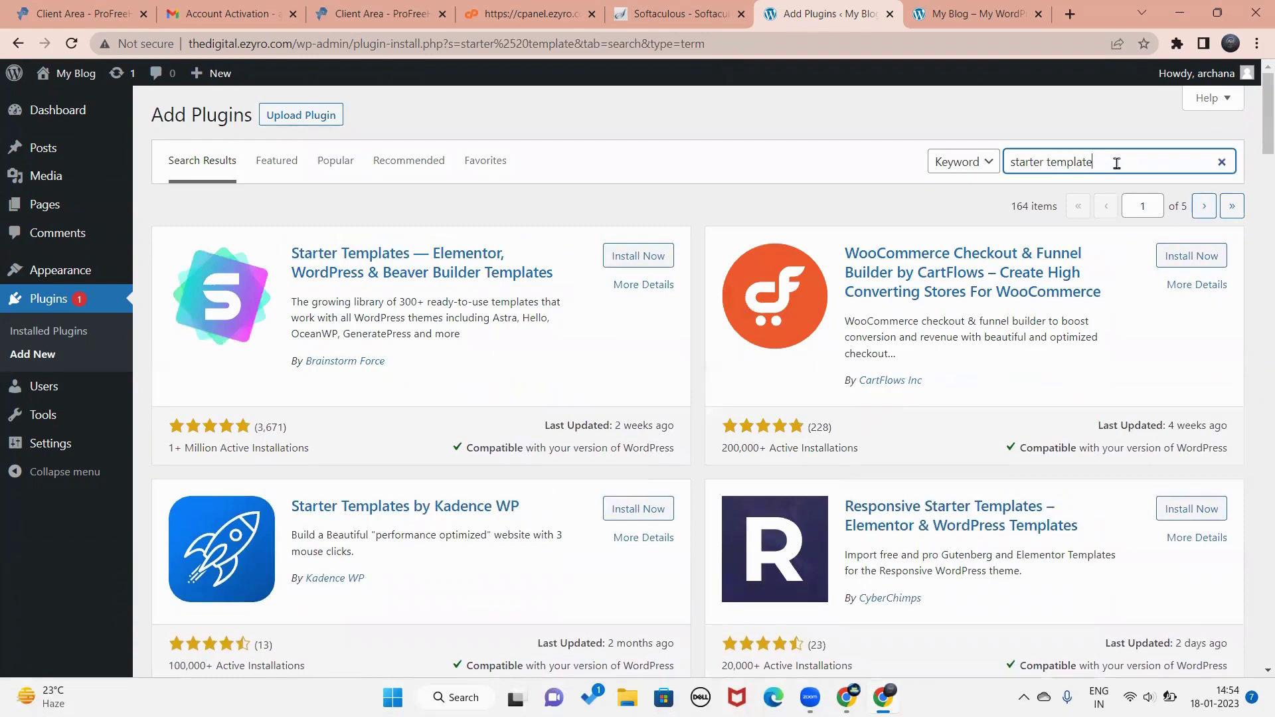
Install and activate the Responsive Starter Templates – Elementor & WordPress Templates plugin by CyberChimps
{"action": "scroll", "coordinate": [1108, 158], "scroll_direction": "down", "scroll_amount": 5}
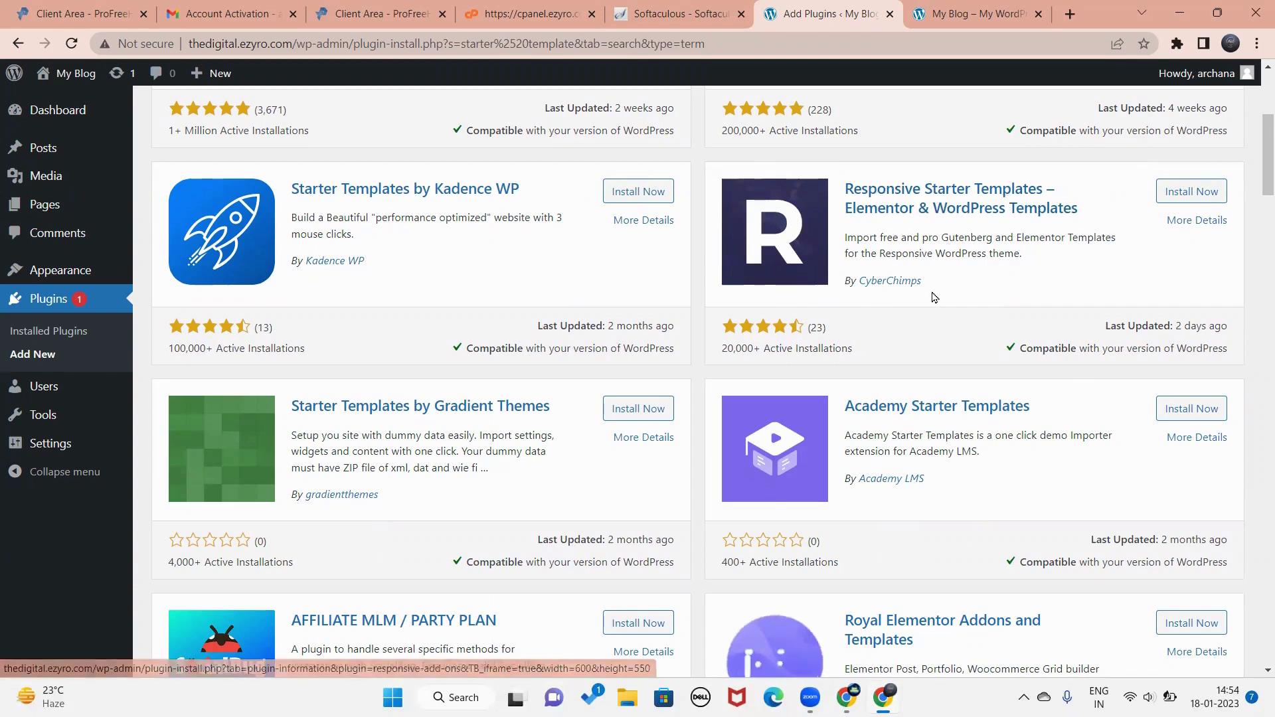
{"action": "left_click", "coordinate": [1203, 191]}
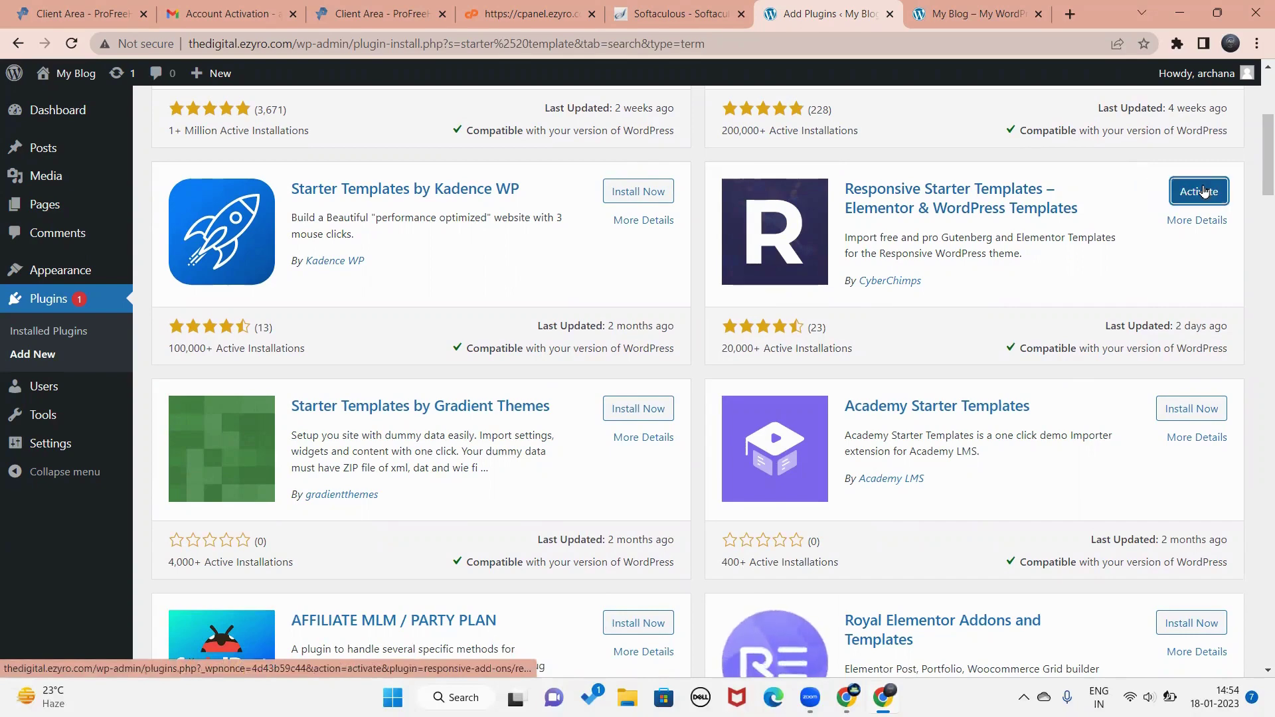
{"action": "left_click", "coordinate": [1203, 191]}
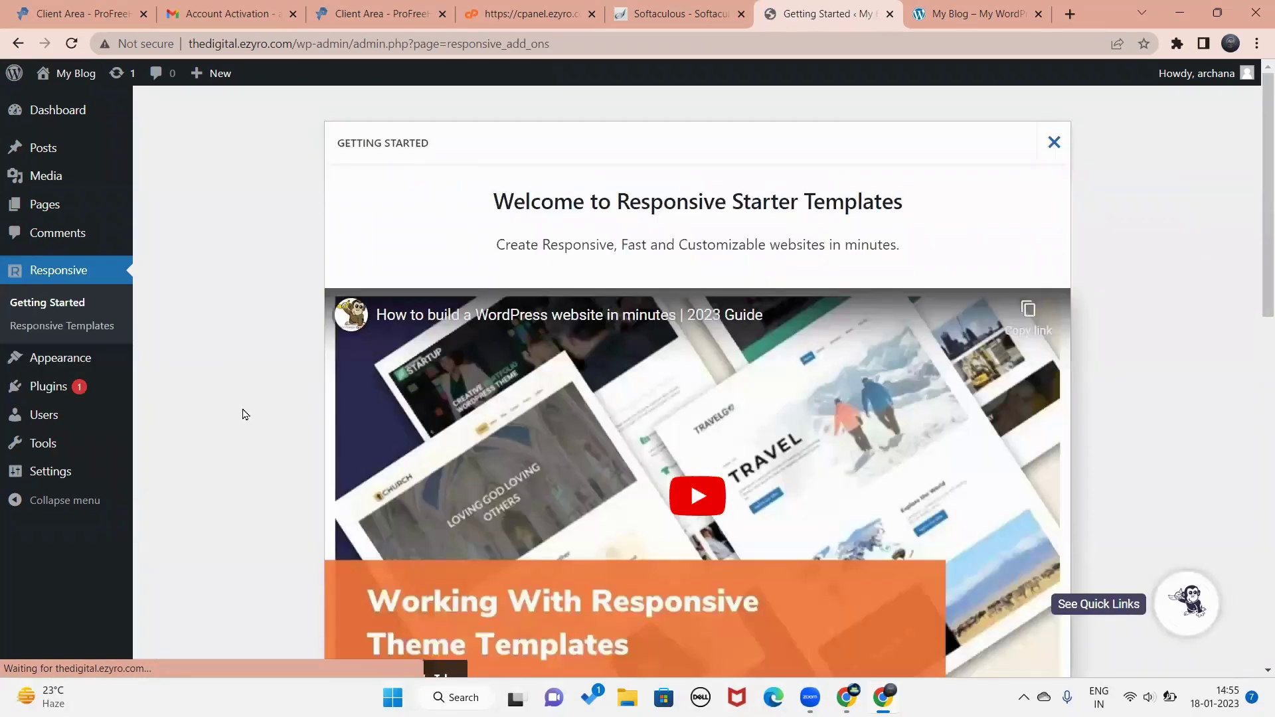
Open the Responsive Starter Templates library and preview the Entrepreneur Portfolio template for Elementor
{"action": "scroll", "coordinate": [242, 414], "scroll_direction": "down", "scroll_amount": 13}
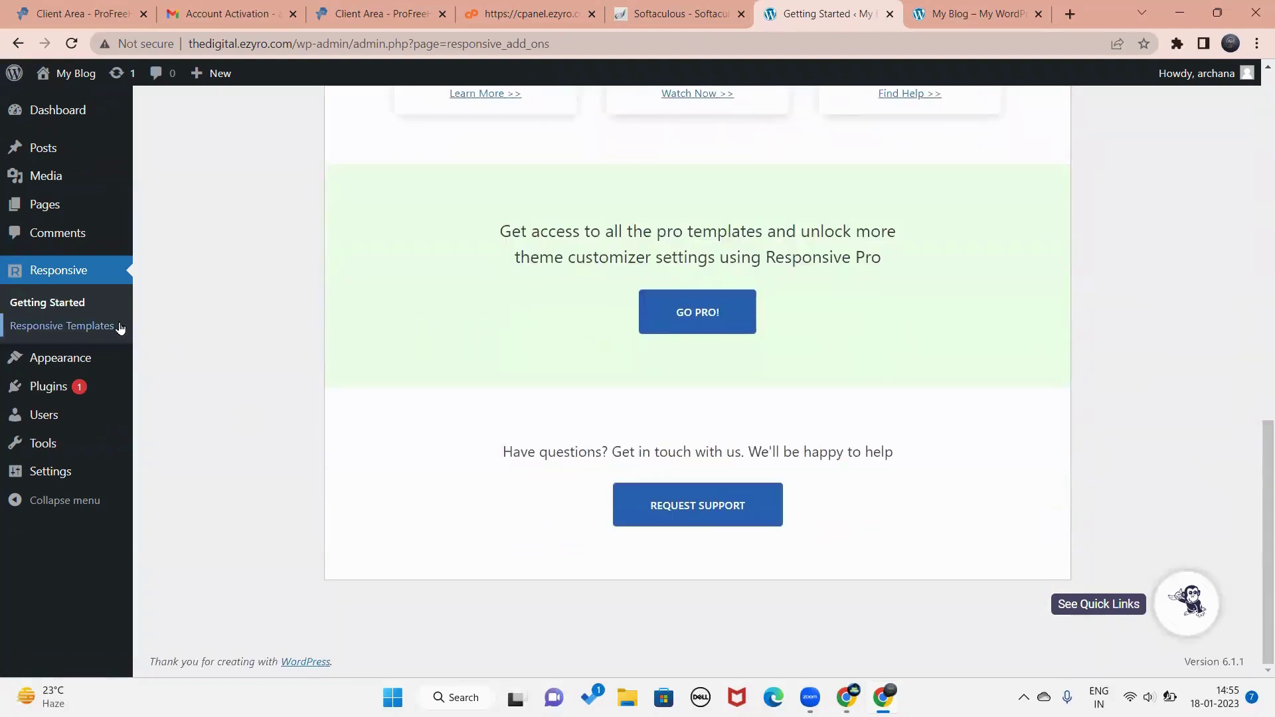
{"action": "left_click", "coordinate": [57, 332]}
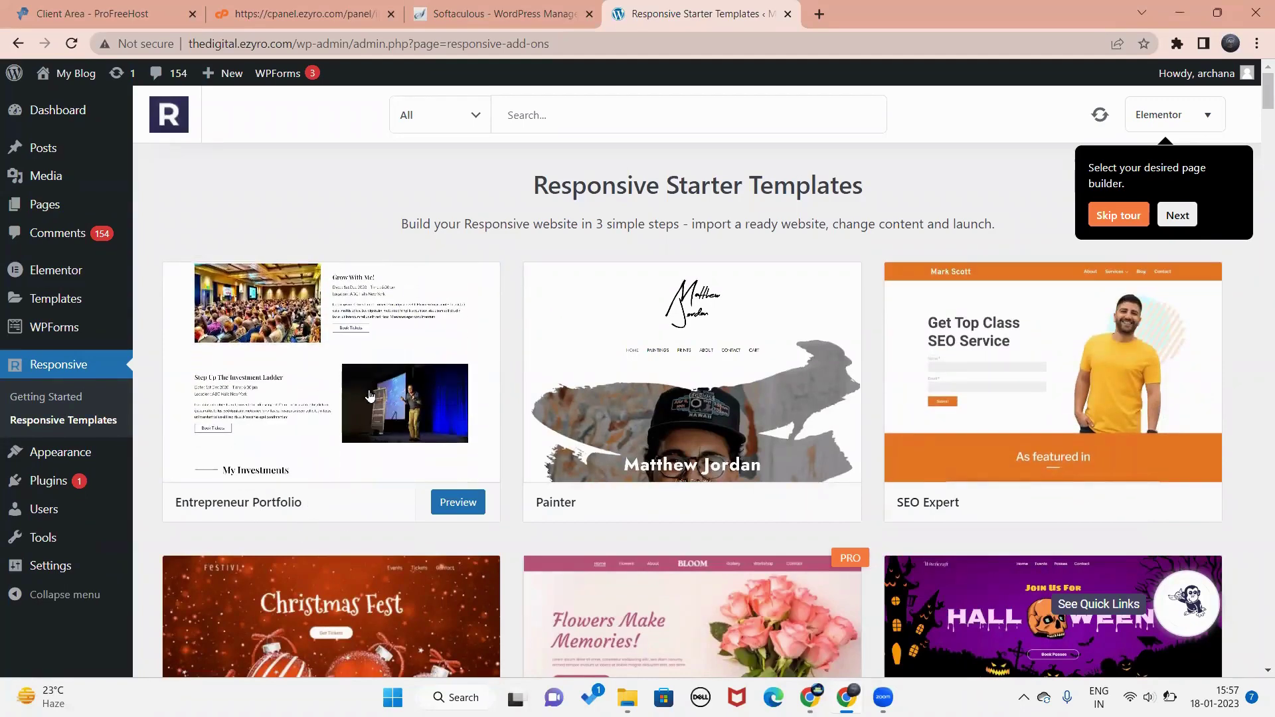
{"action": "left_click", "coordinate": [369, 396]}
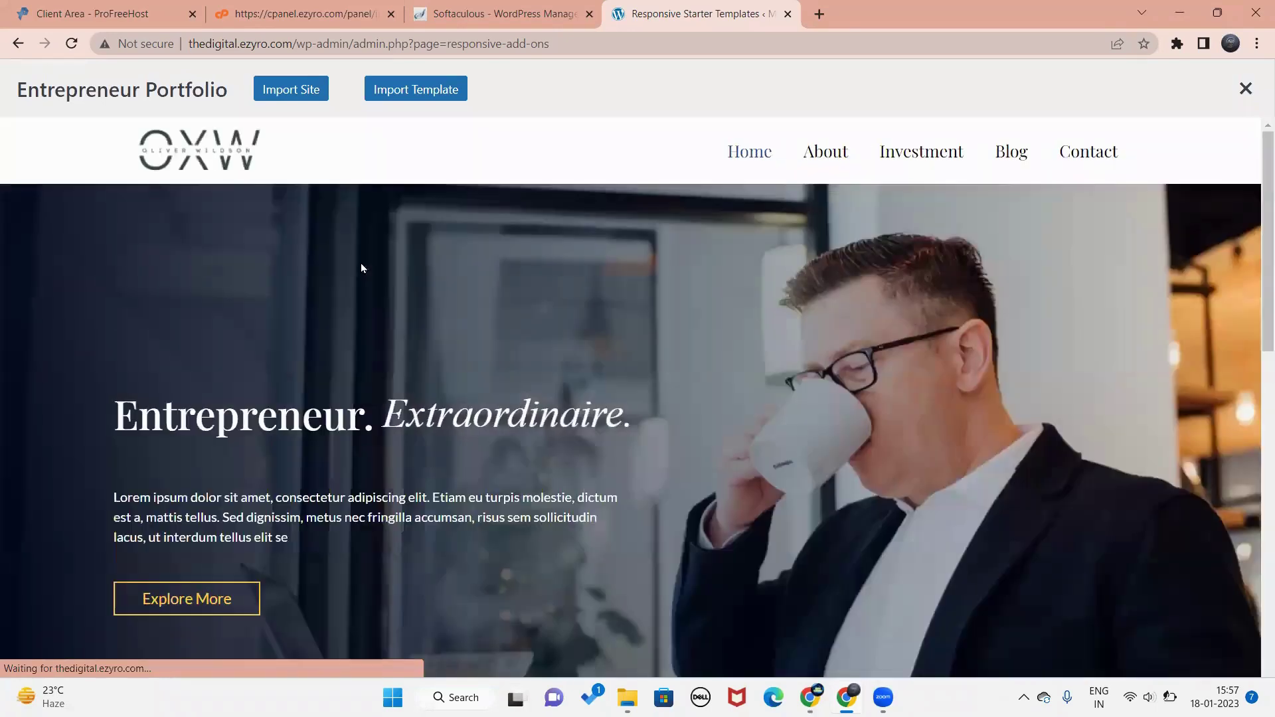
Import the complete Entrepreneur Portfolio site with deletion of the previous import enabled, and launch the imported site
{"action": "left_click", "coordinate": [297, 95]}
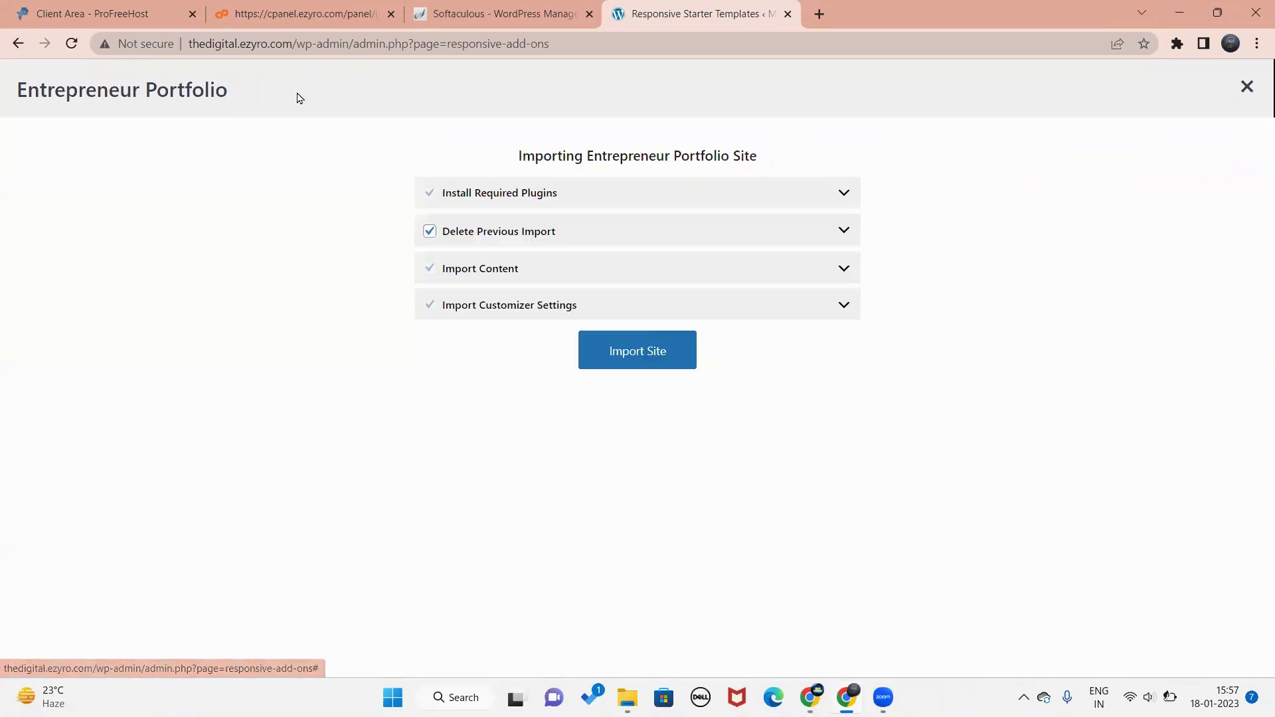
{"action": "left_click", "coordinate": [648, 355]}
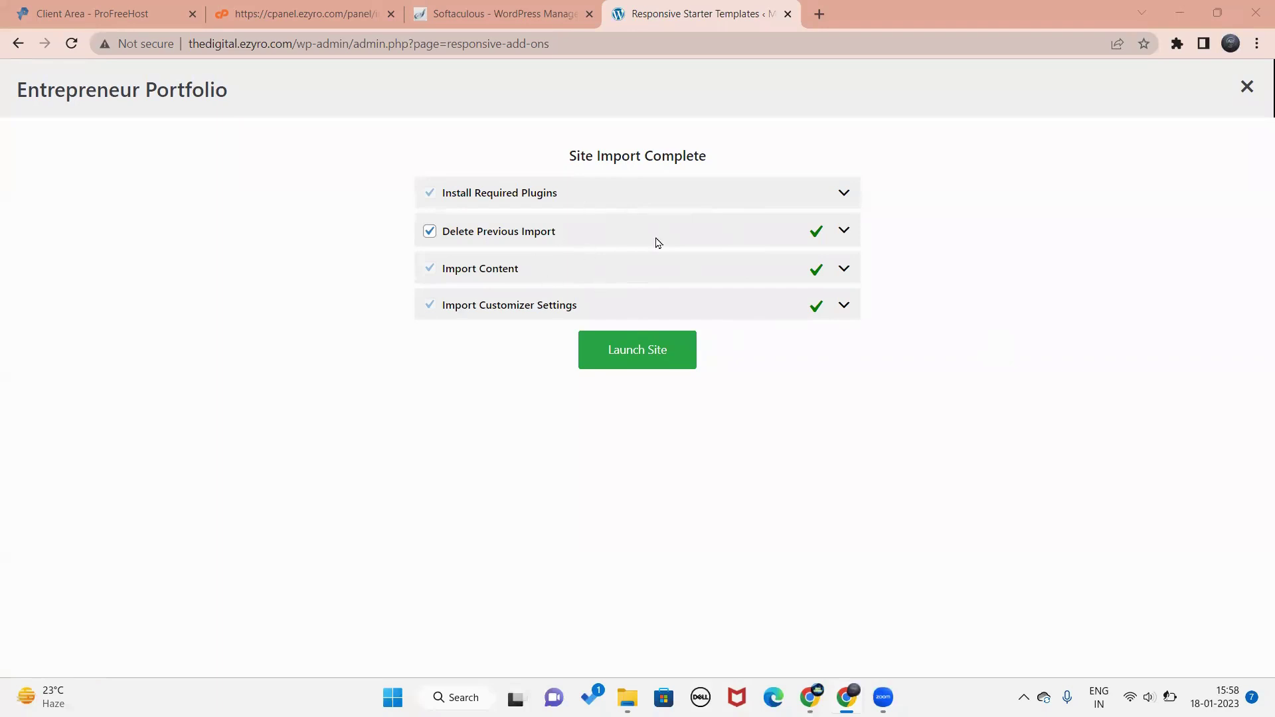
{"action": "left_click", "coordinate": [633, 365]}
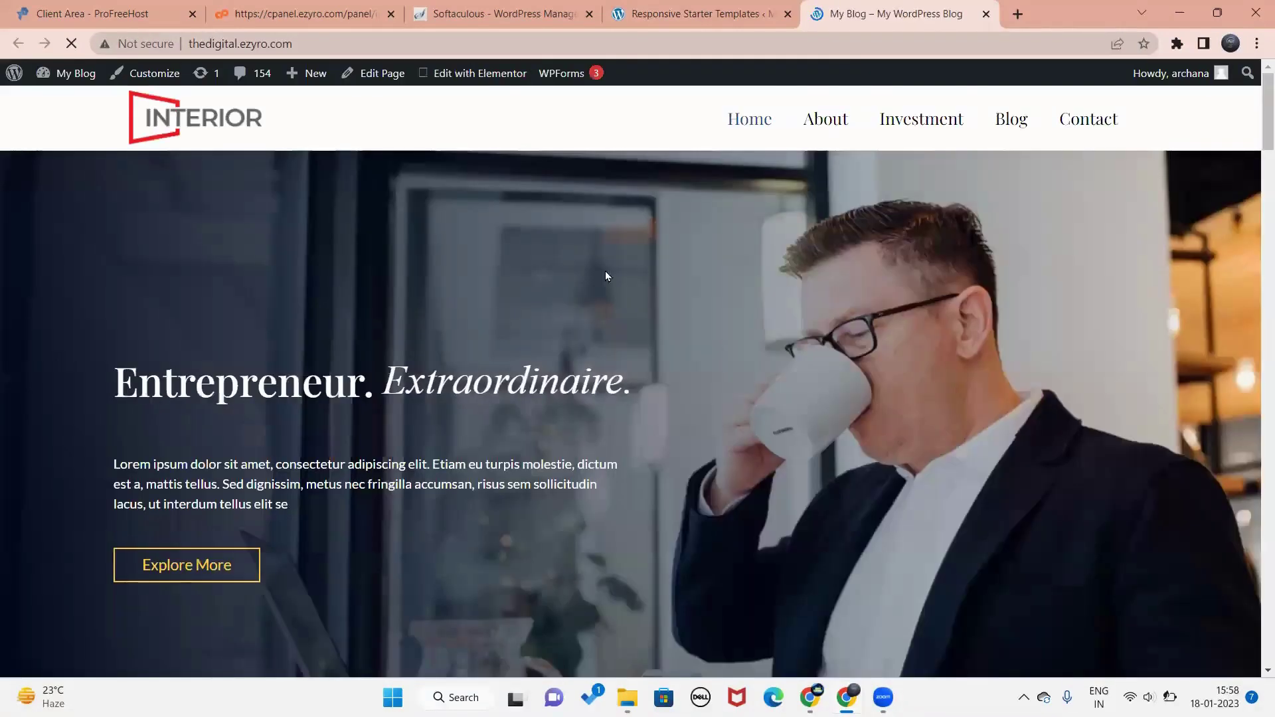
Look through all sections of the imported home page, from the hero banner to the testimonials, and return to its beginning
{"action": "scroll", "coordinate": [704, 356], "scroll_direction": "down", "scroll_amount": 8}
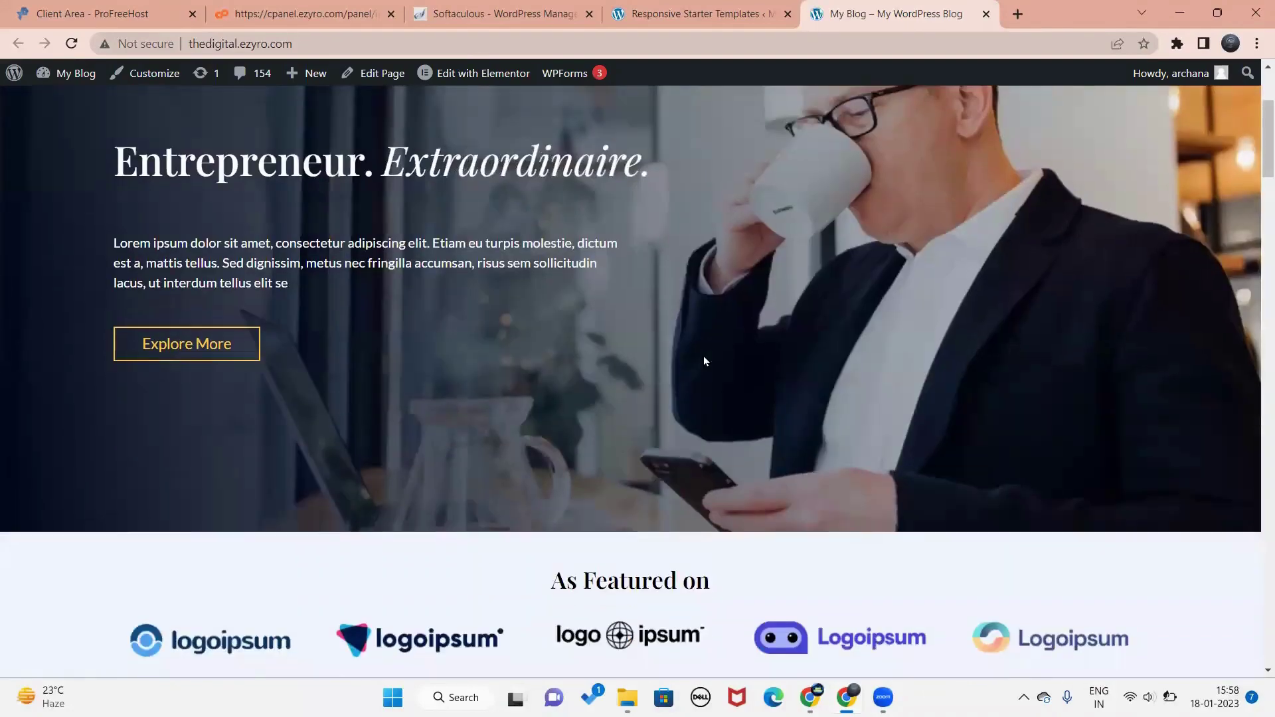
{"action": "scroll", "coordinate": [706, 360], "scroll_direction": "down", "scroll_amount": 10}
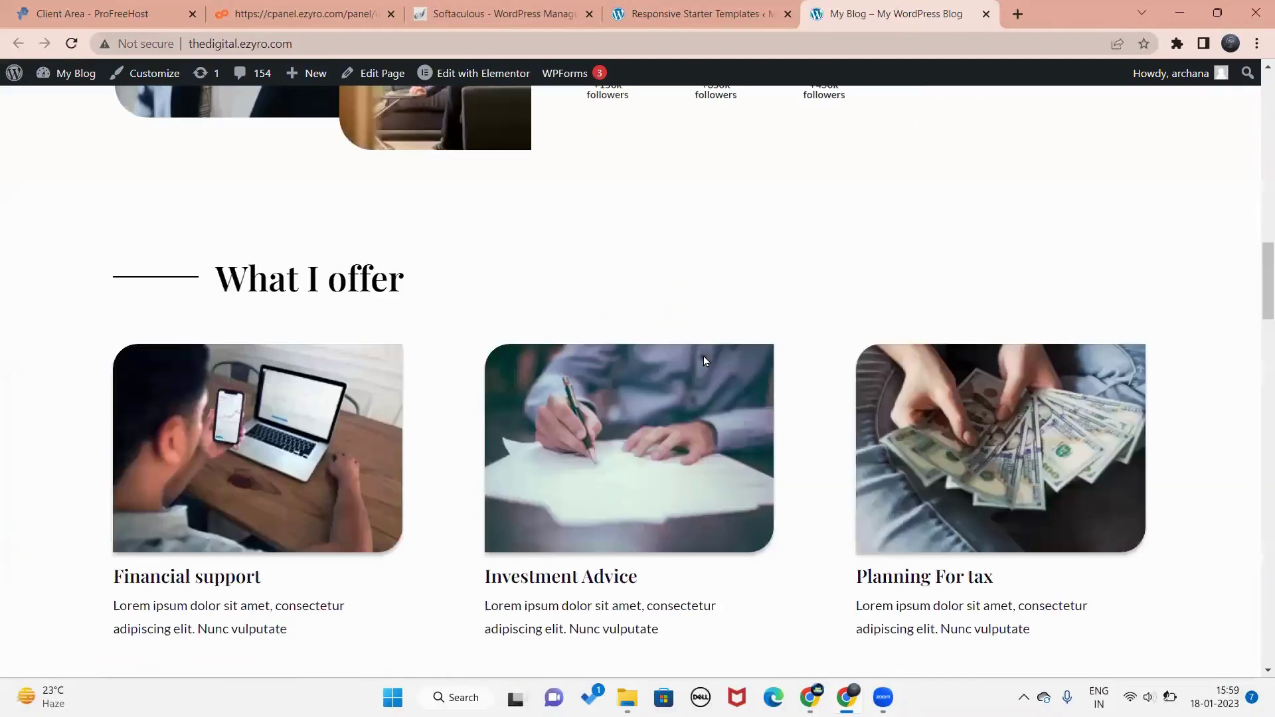
{"action": "scroll", "coordinate": [703, 356], "scroll_direction": "down", "scroll_amount": 10}
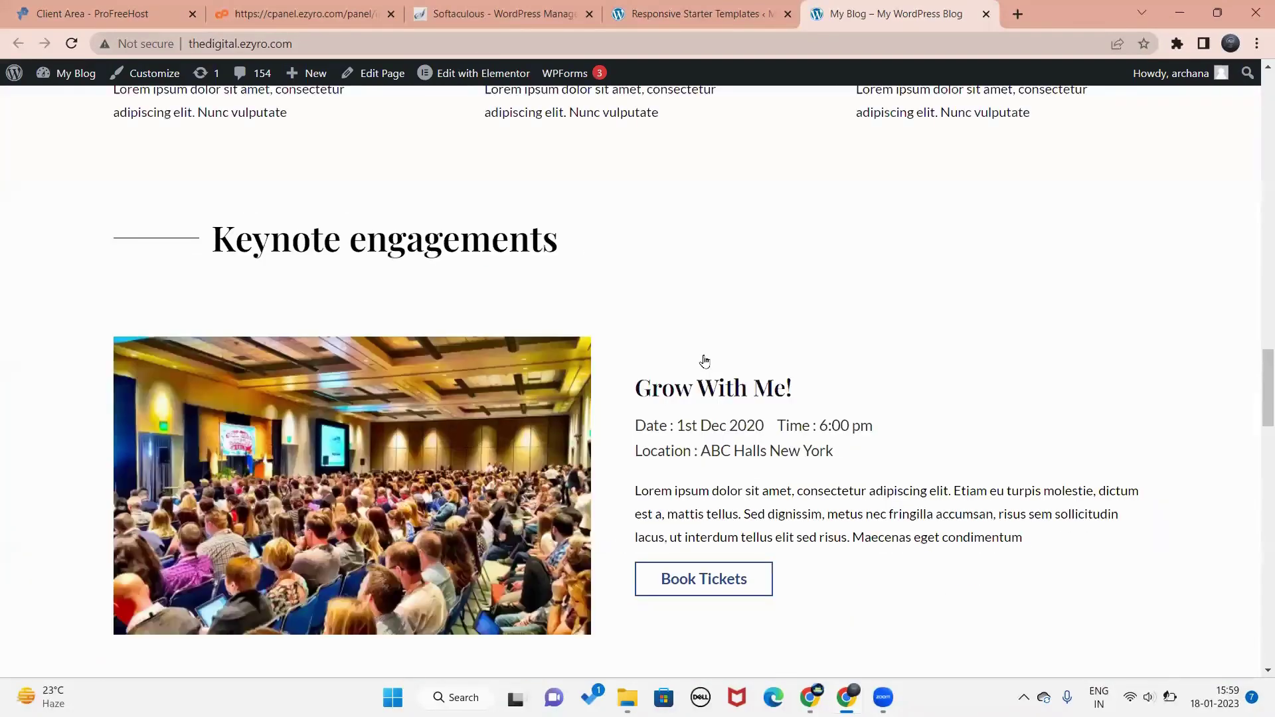
{"action": "scroll", "coordinate": [704, 360], "scroll_direction": "down", "scroll_amount": 15}
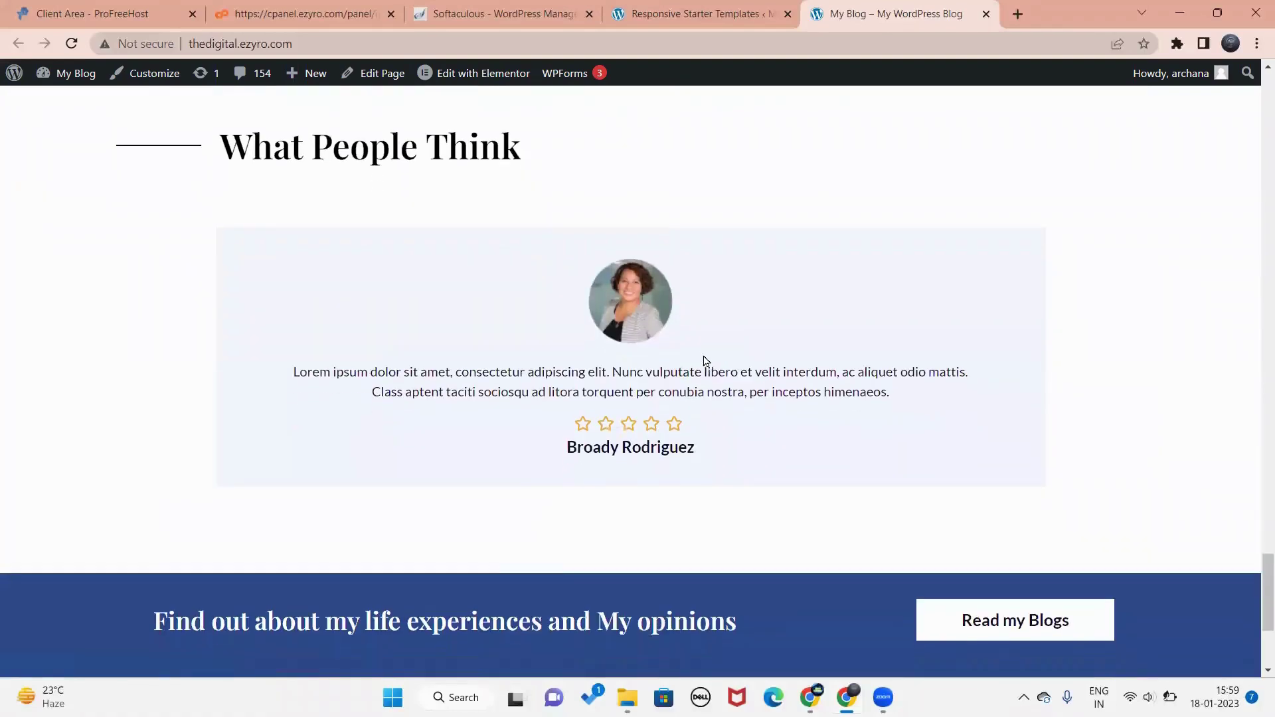
{"action": "scroll", "coordinate": [706, 360], "scroll_direction": "down", "scroll_amount": 5}
{"action": "scroll", "coordinate": [705, 361], "scroll_direction": "up", "scroll_amount": 15}
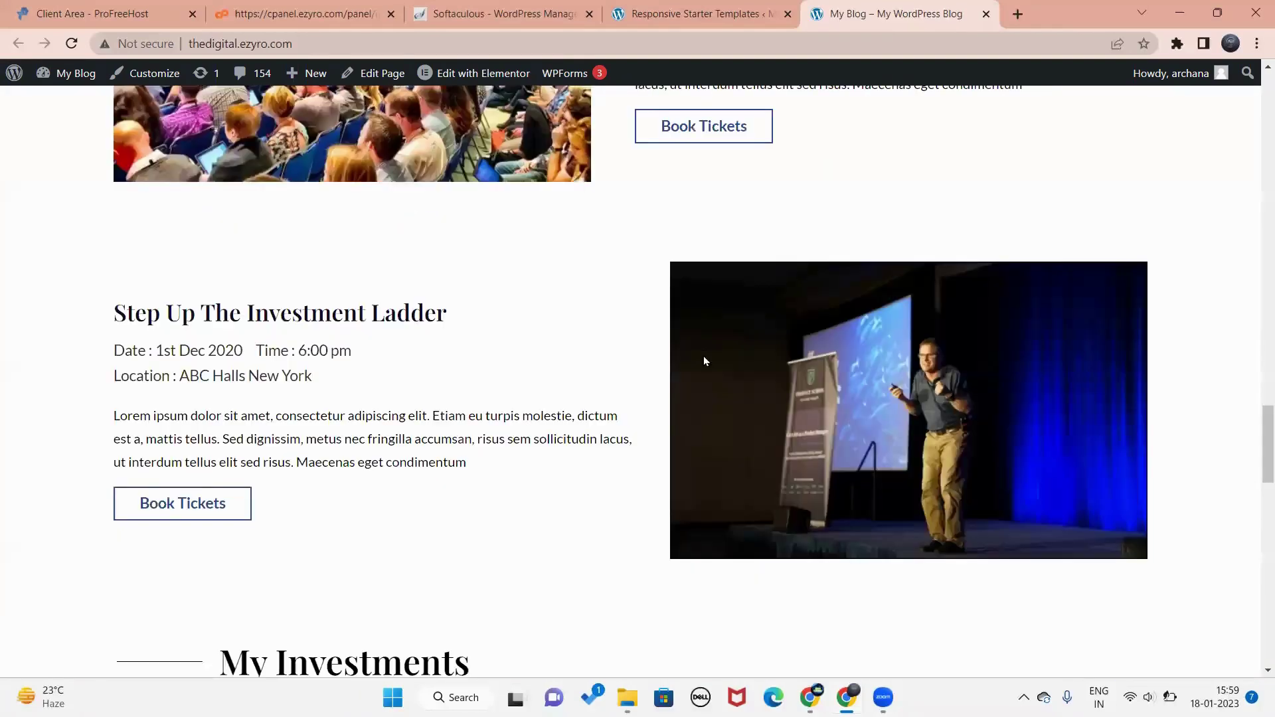
{"action": "scroll", "coordinate": [704, 361], "scroll_direction": "up", "scroll_amount": 15}
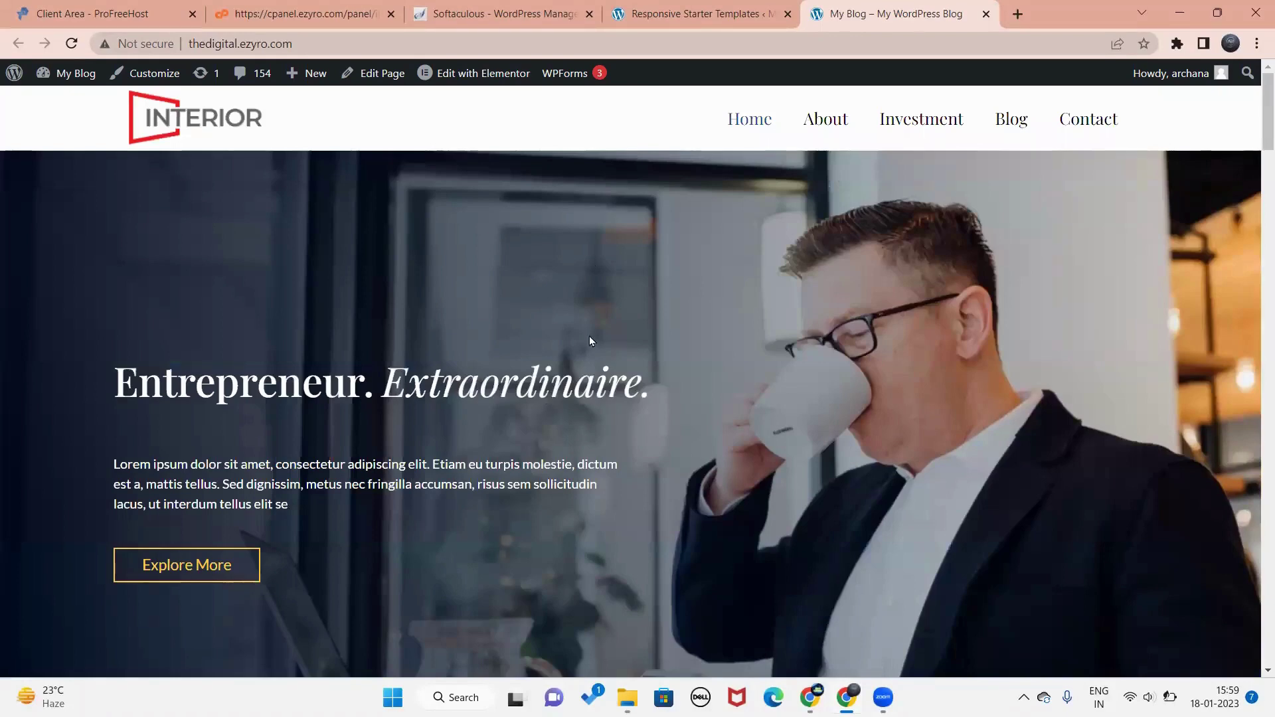
{"action": "scroll", "coordinate": [435, 323], "scroll_direction": "down", "scroll_amount": 3}
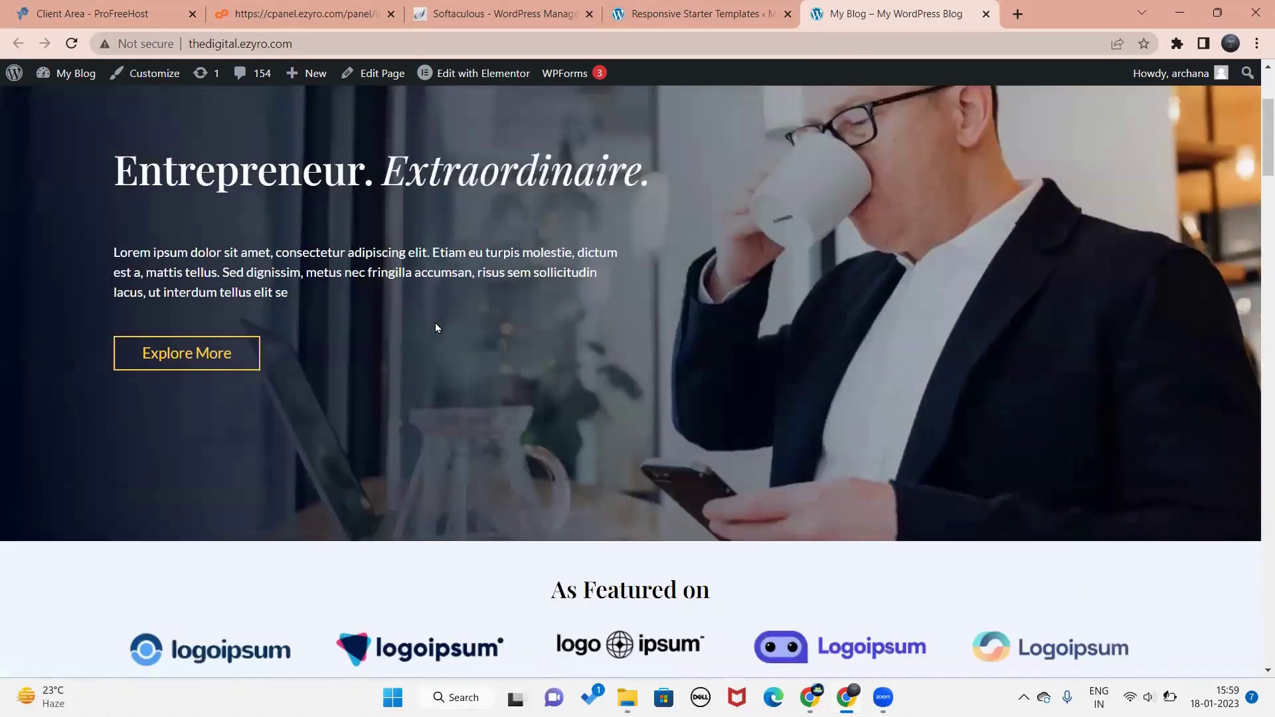
{"action": "scroll", "coordinate": [435, 325], "scroll_direction": "down", "scroll_amount": 5}
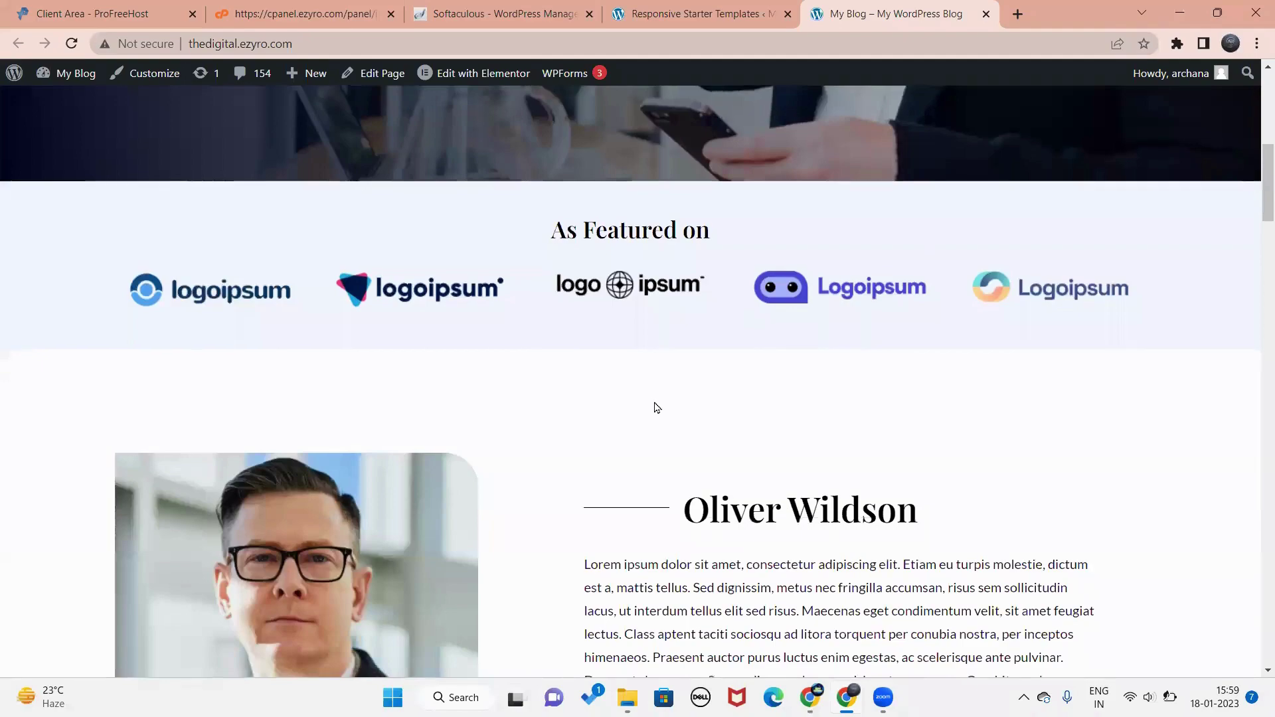
{"action": "scroll", "coordinate": [656, 407], "scroll_direction": "down", "scroll_amount": 15}
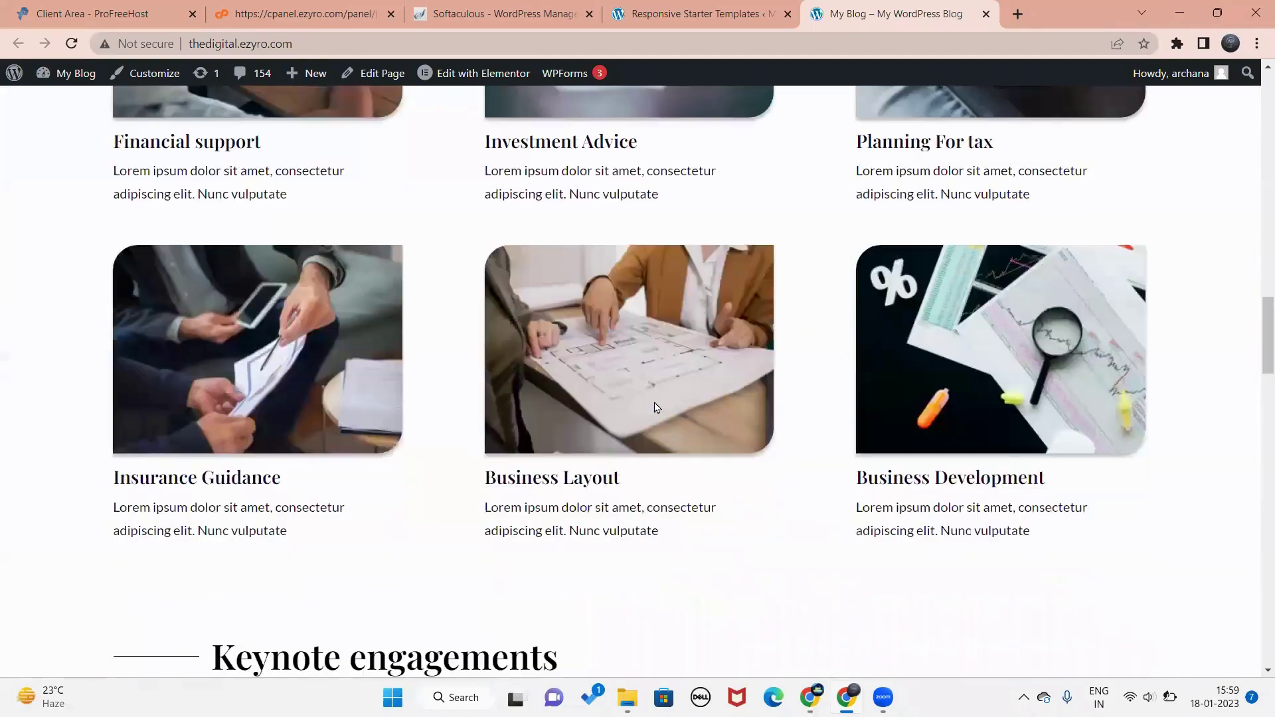
{"action": "scroll", "coordinate": [656, 407], "scroll_direction": "down", "scroll_amount": 6}
{"action": "scroll", "coordinate": [654, 402], "scroll_direction": "down", "scroll_amount": 5}
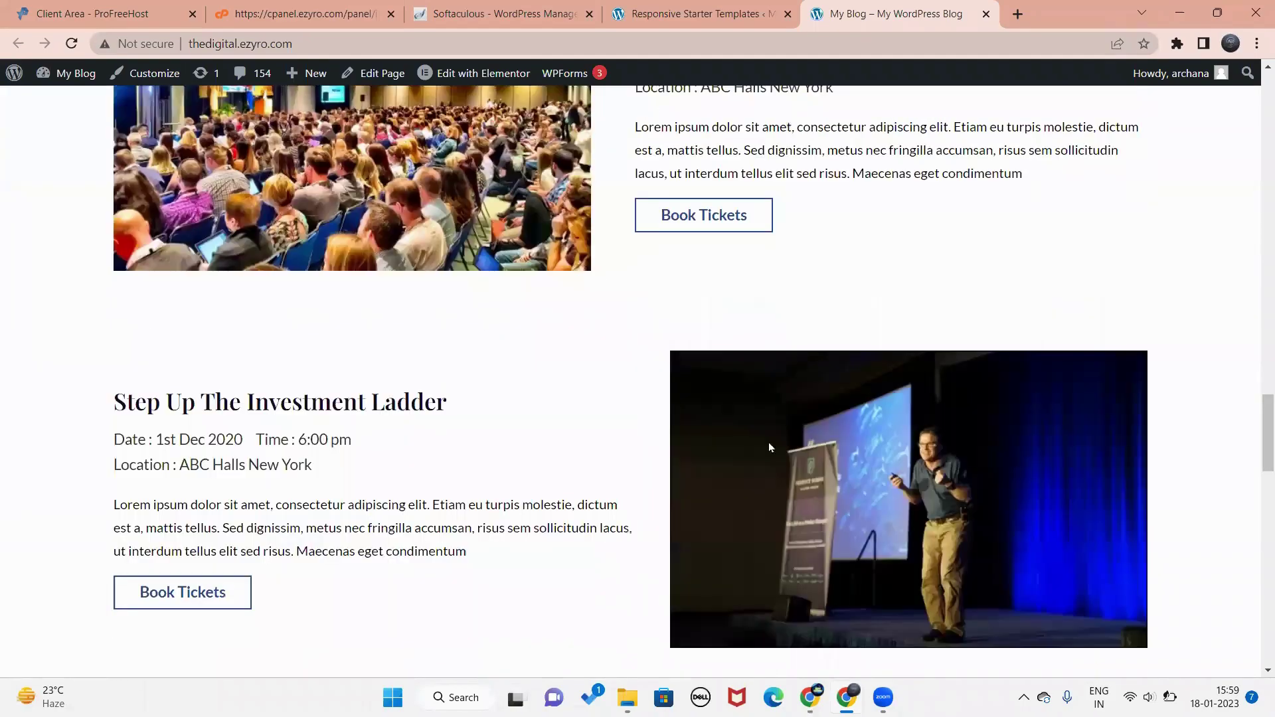
{"action": "scroll", "coordinate": [882, 471], "scroll_direction": "down", "scroll_amount": 5}
{"action": "key", "text": "Home"}
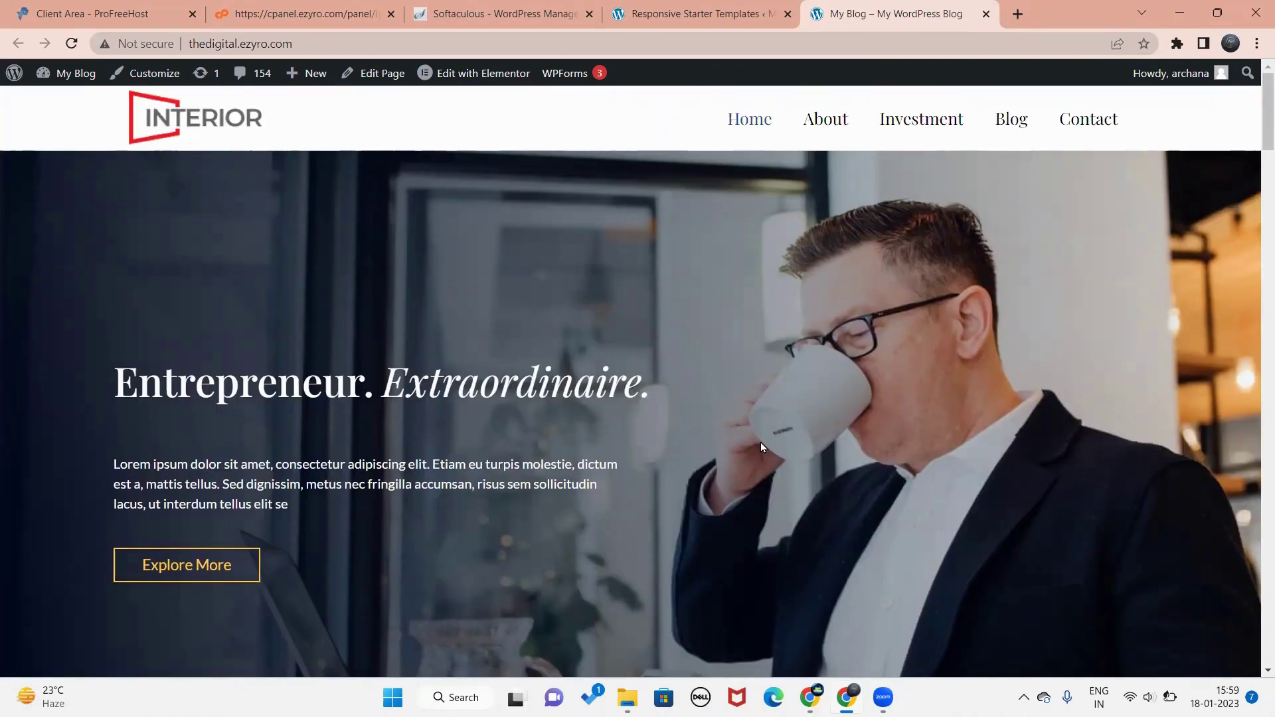